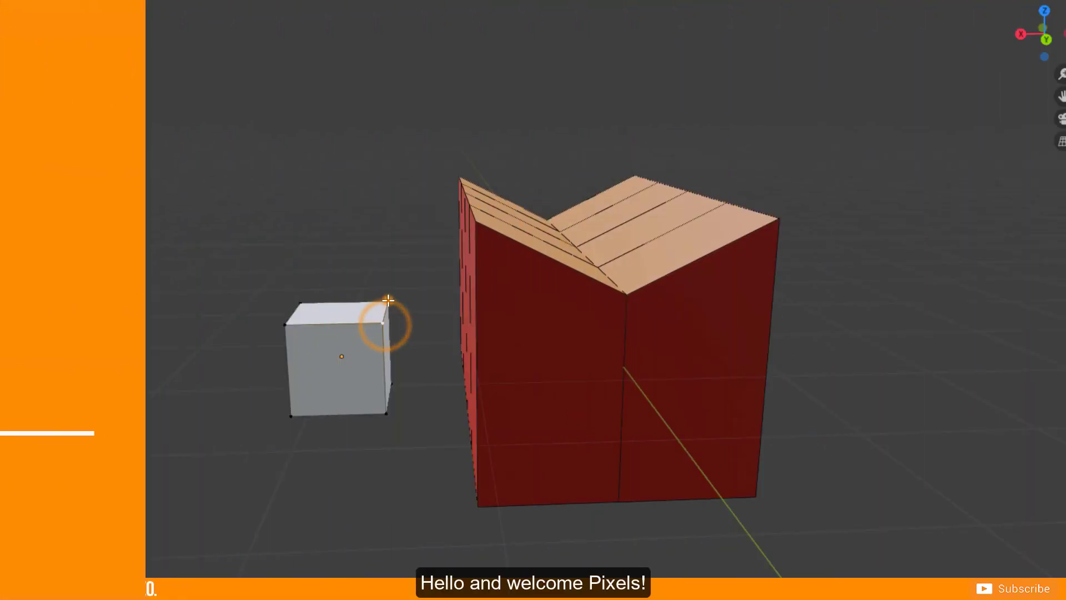
# - Move the white block's corner toward the red building and raise its upper edge along the Z axis
pyautogui.press('g')
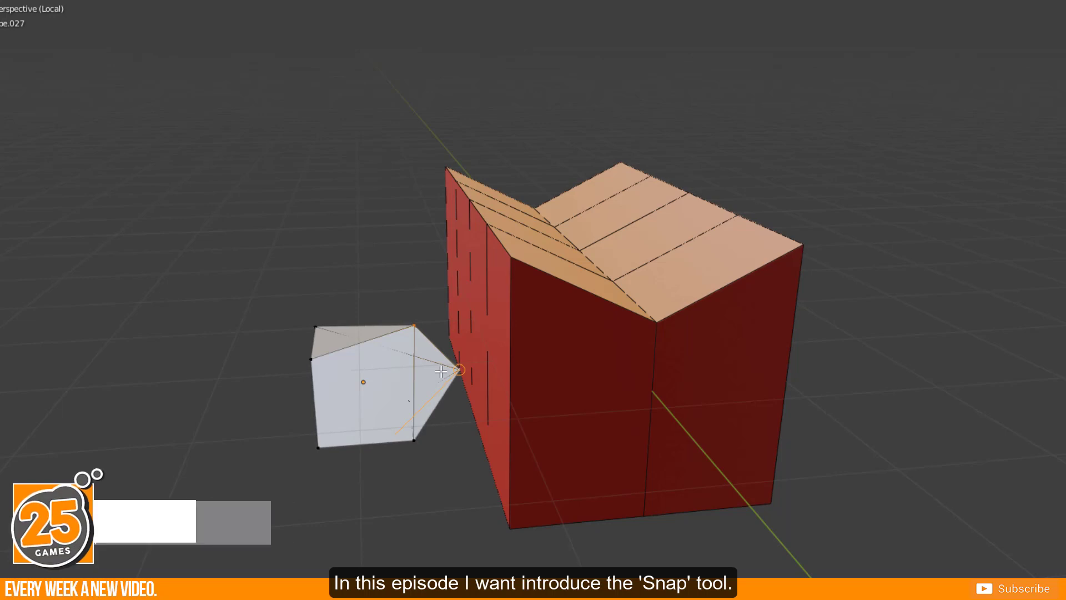
pyautogui.press('z')
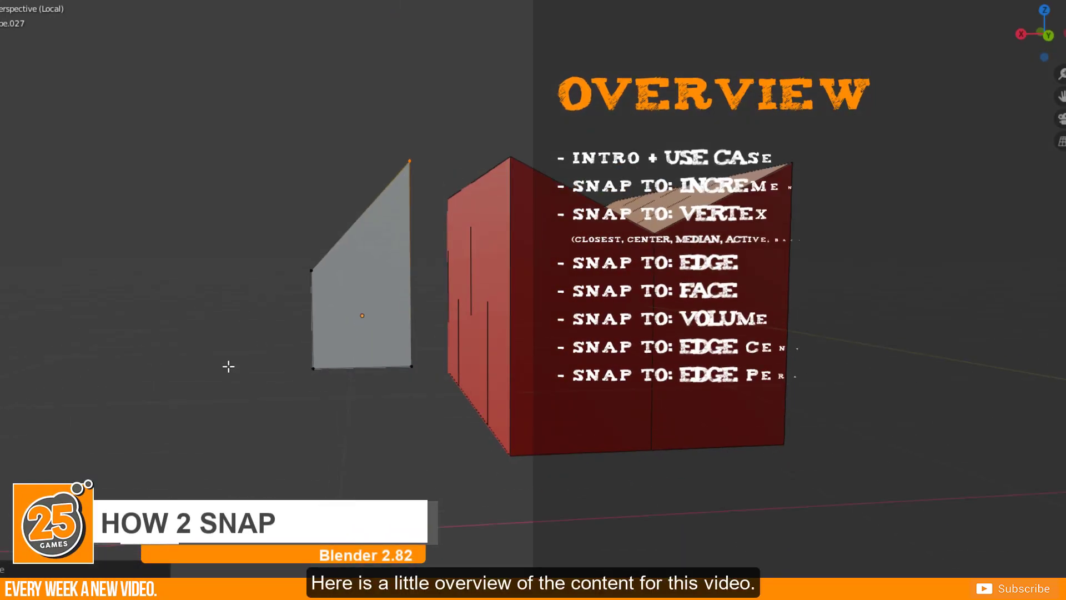
pyautogui.moveTo(228, 366); pyautogui.dragTo(219, 392, button='middle')
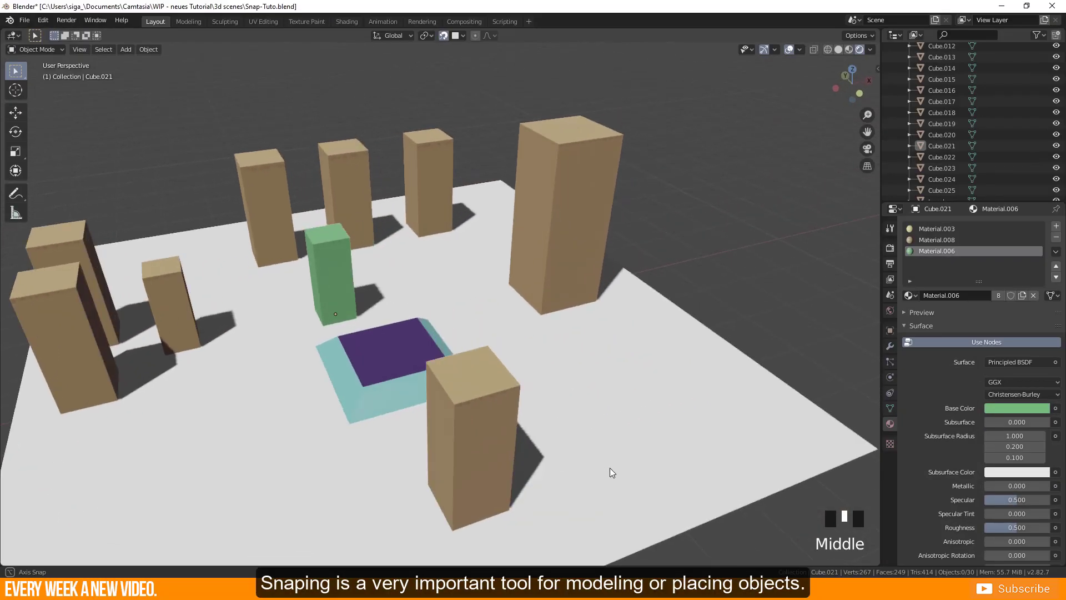
# - Duplicate the green block and place the copy on the purple-topped platform
pyautogui.moveTo(609, 467); pyautogui.dragTo(537, 431, button='middle')
pyautogui.scroll(3, 646, 447)
pyautogui.click(389, 320)
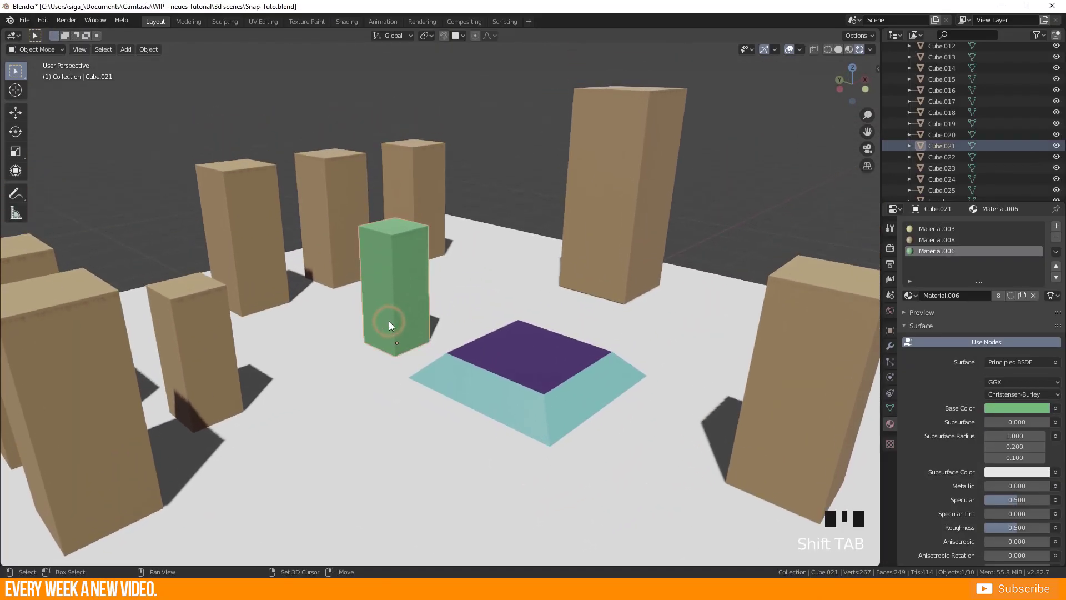
pyautogui.hotkey('shift', 'd')
pyautogui.click(583, 322)
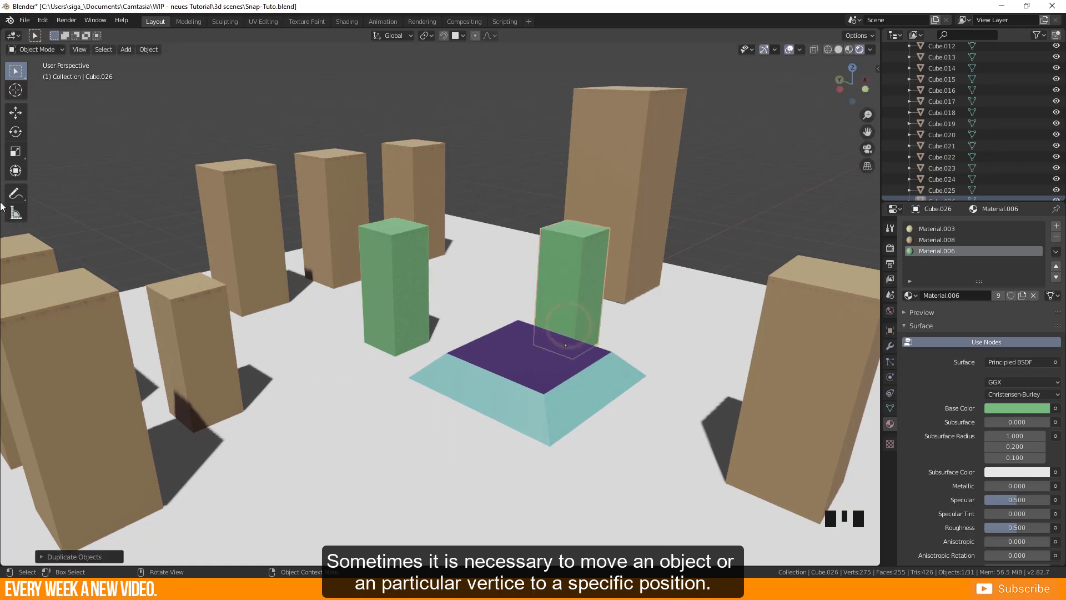
pyautogui.moveTo(606, 333); pyautogui.dragTo(595, 326)
pyautogui.click(500, 327)
pyautogui.hotkey('shift', 'd')
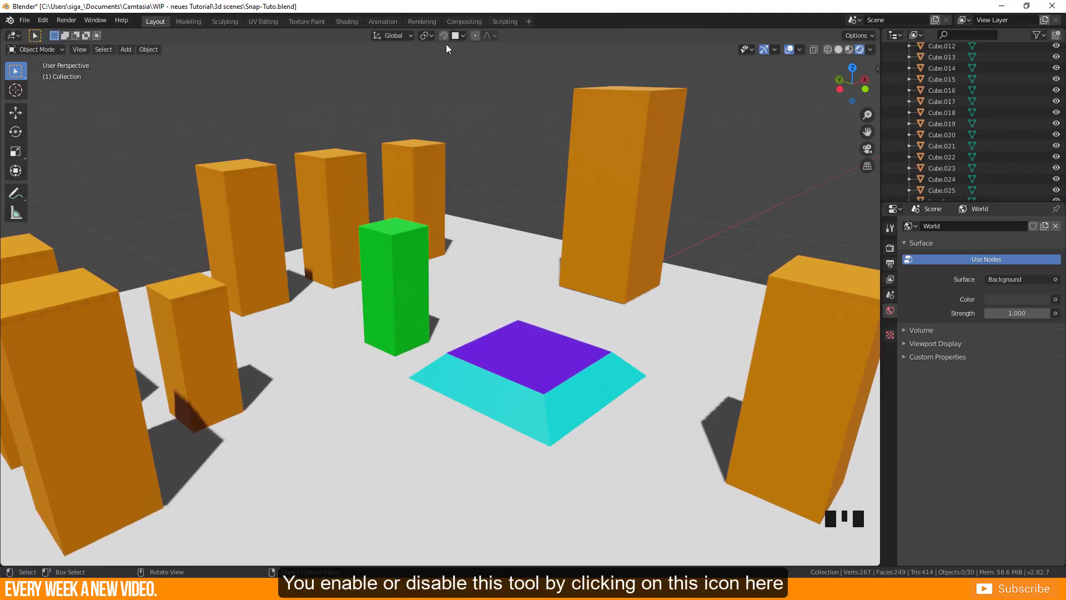
# - Toggle snapping on and off, leave it enabled, and set the snap target to Increment
pyautogui.click(444, 36)
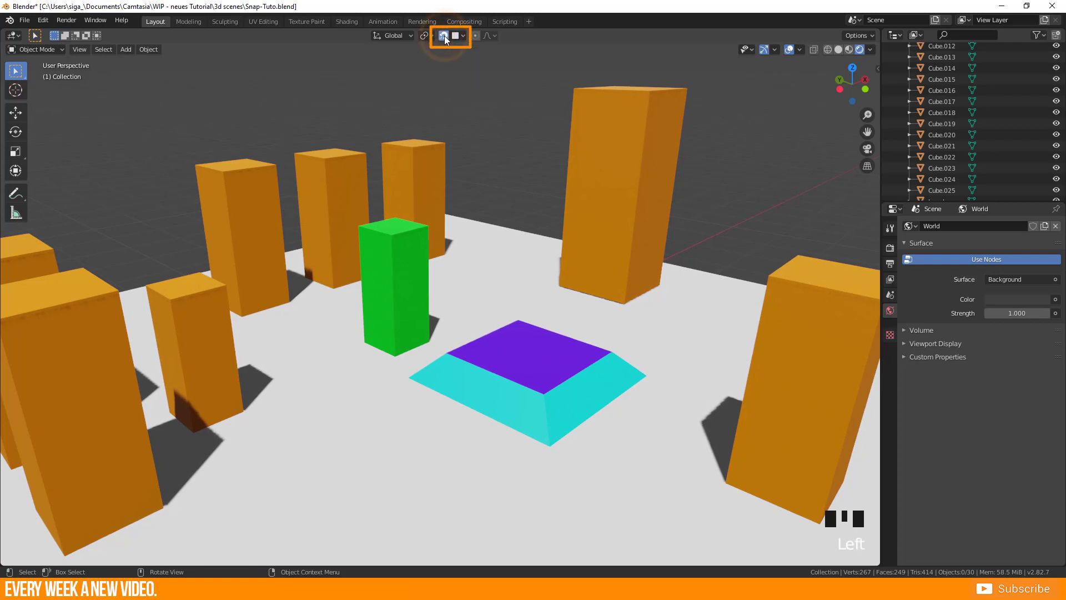
pyautogui.hotkey('shift', 'Tab')
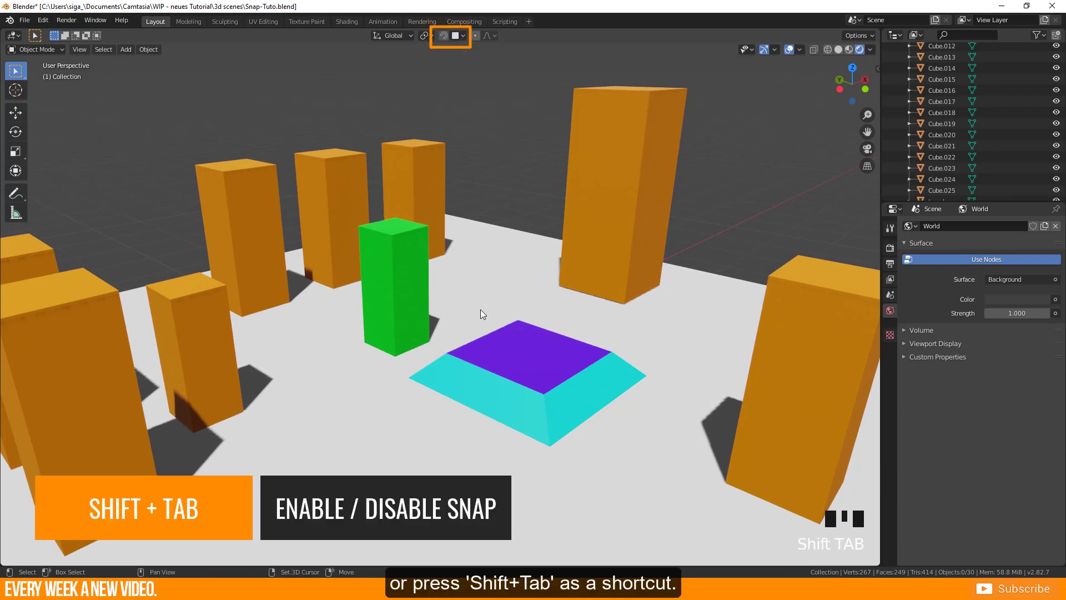
pyautogui.hotkey('shift', 'Tab')
pyautogui.hotkey('shift', 'Tab')
pyautogui.hotkey('shift', 'Tab')
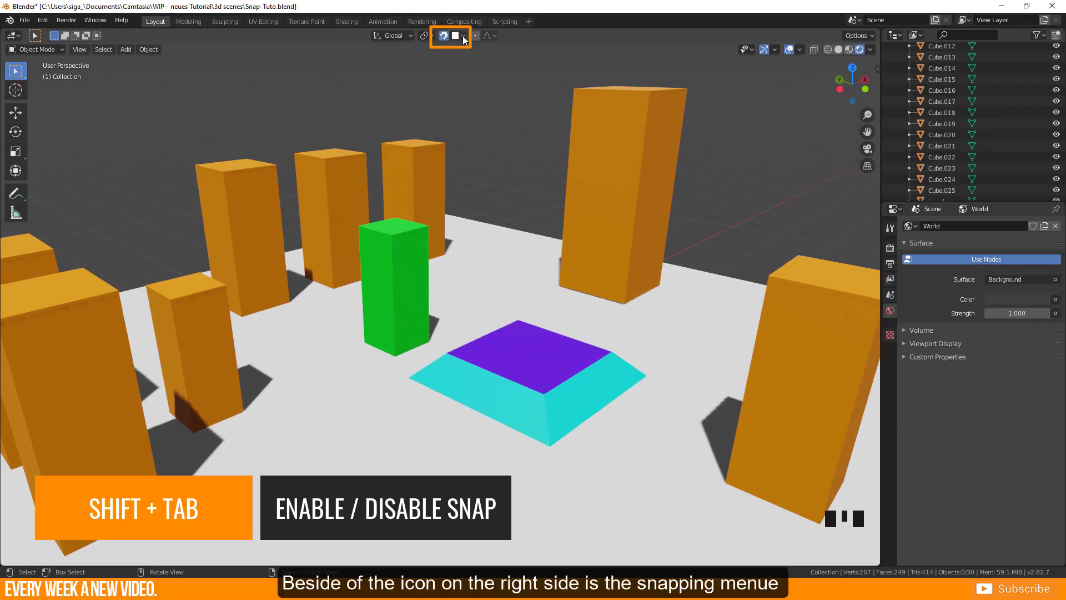
pyautogui.click(464, 37)
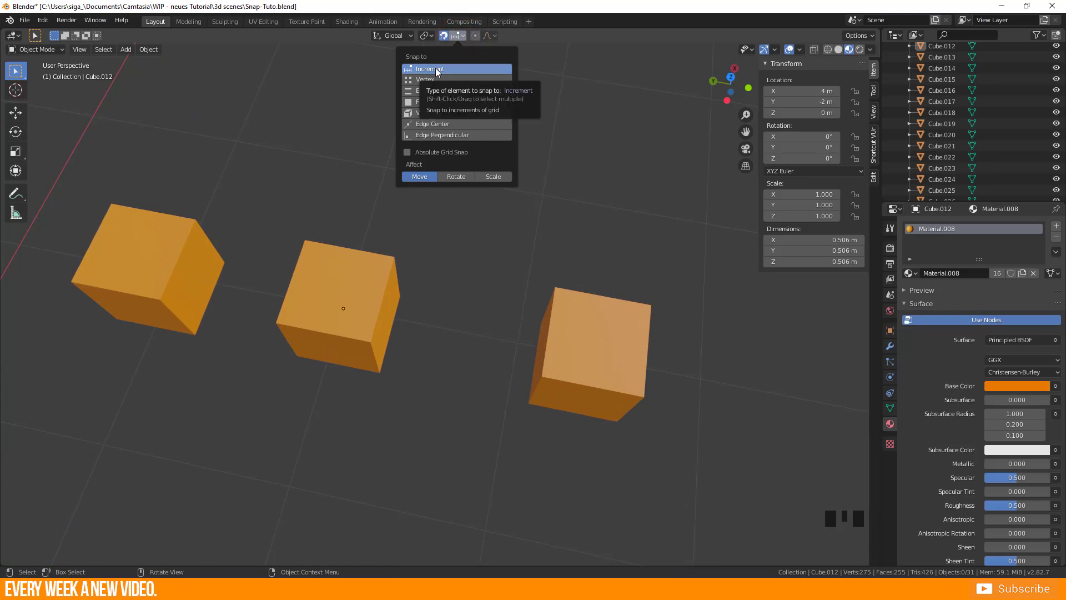
# - Try moving the middle orange cube in grid increments and cancel the move
pyautogui.click(332, 195)
pyautogui.click(370, 292)
pyautogui.press('g')
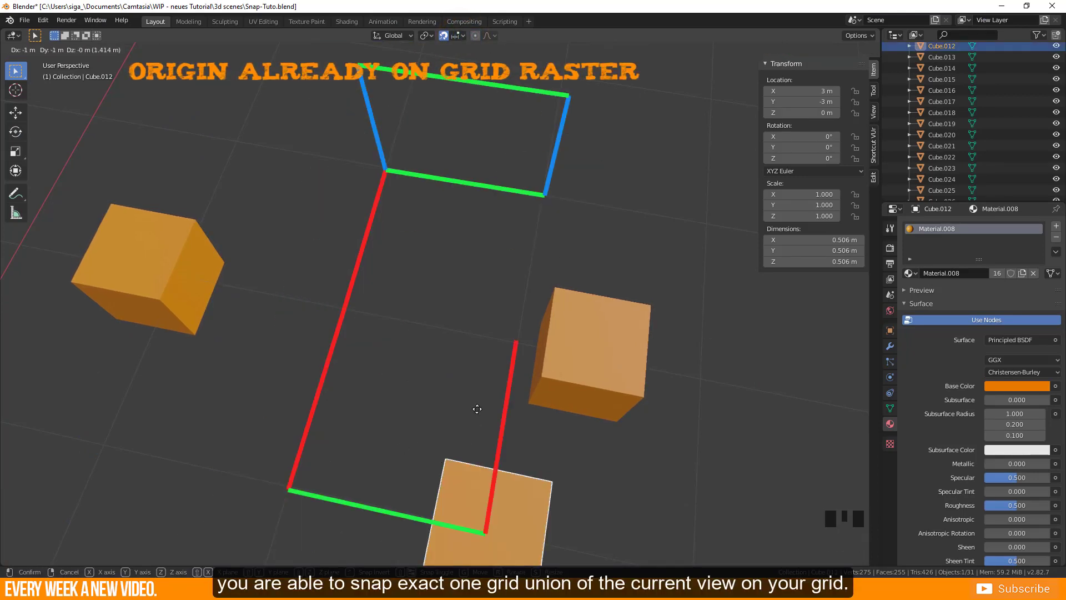
pyautogui.rightClick(392, 333)
# - Try moving the orange cube that sits beside the grid lines in 1 m increments
pyautogui.click(596, 371)
pyautogui.press('g')
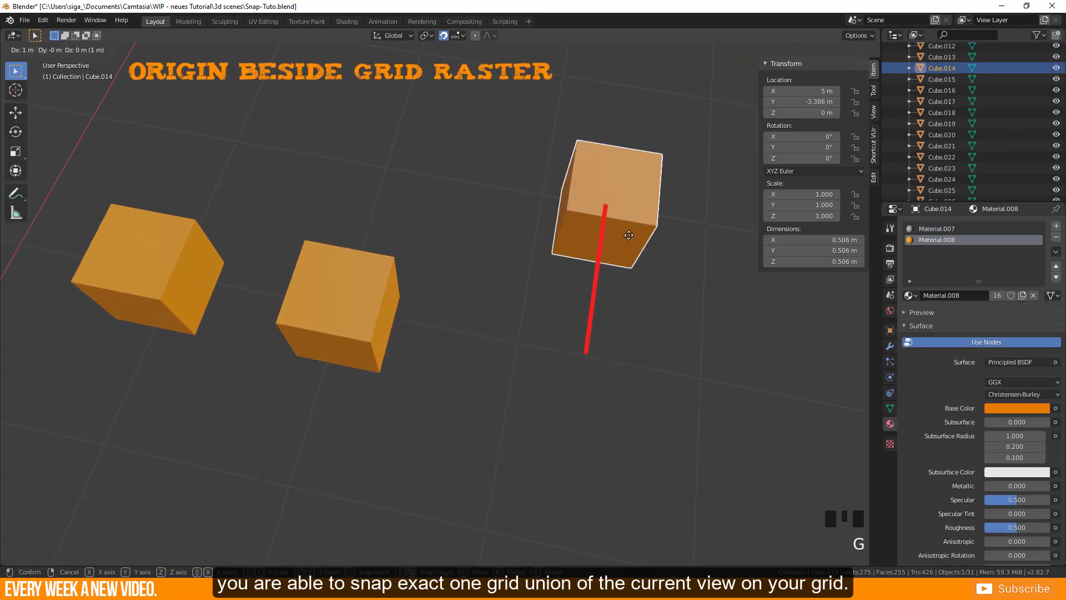
pyautogui.click(689, 383)
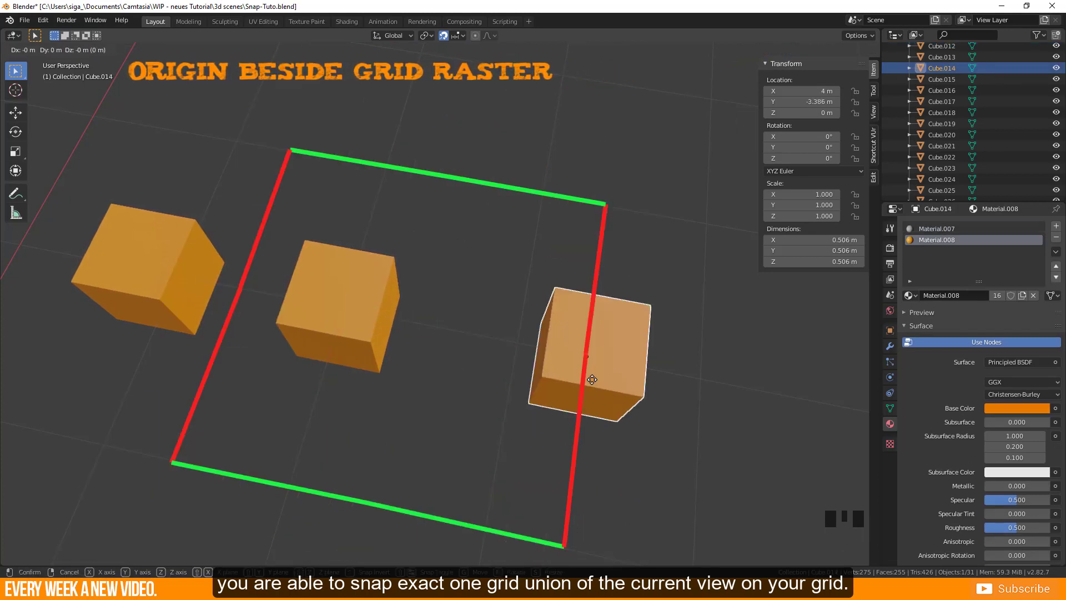
pyautogui.click(212, 290)
# - Try moving the middle orange cube with the movement locked to the X axis and to the Y axis, cancelling each move
pyautogui.moveTo(211, 289); pyautogui.dragTo(421, 269, button='middle')
pyautogui.press('g')
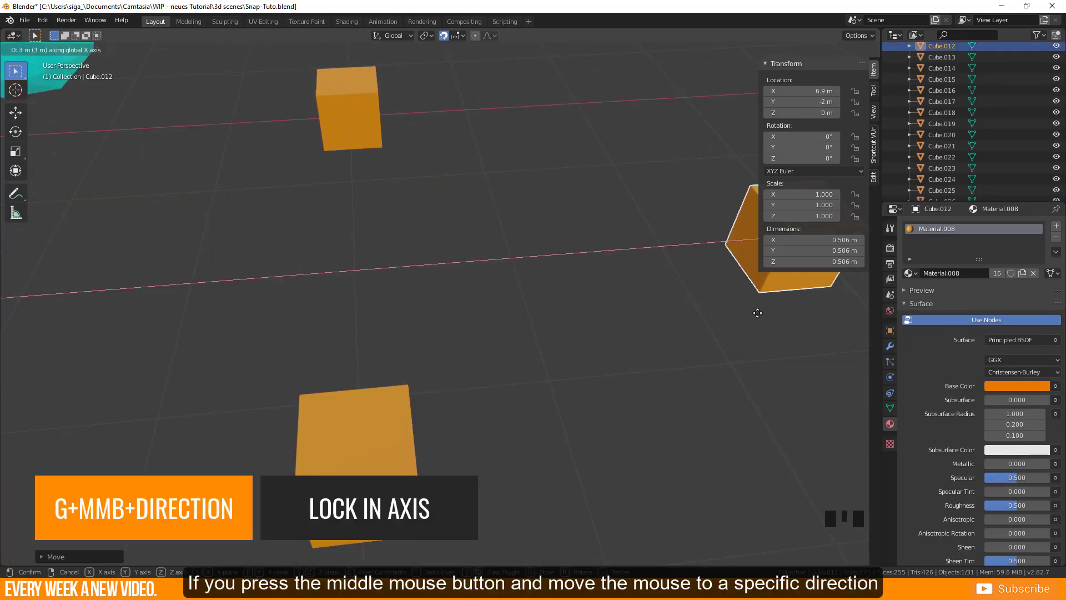
pyautogui.press('Escape')
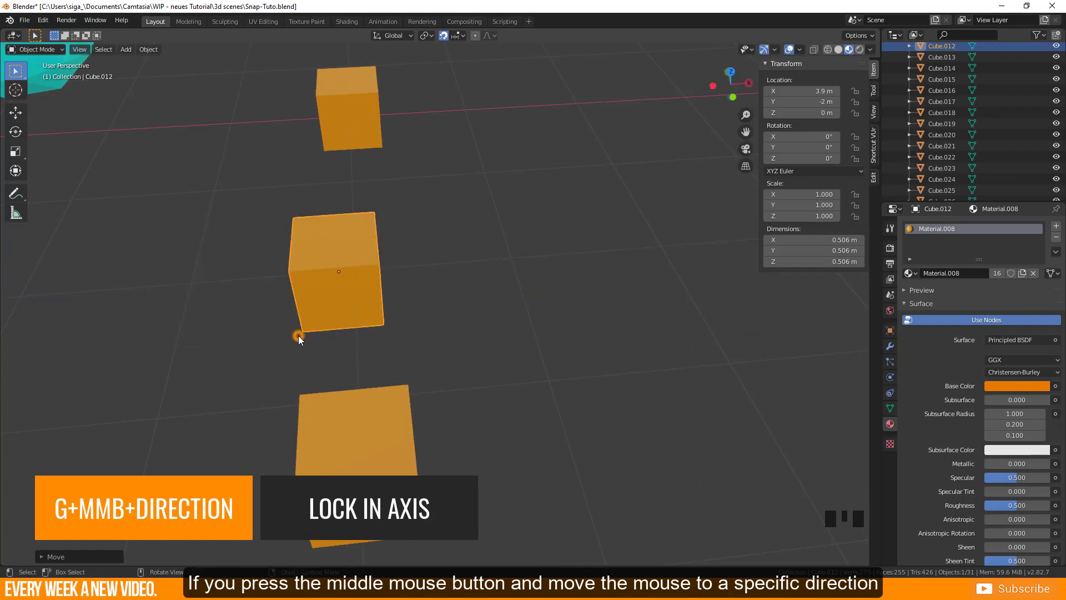
pyautogui.press('g')
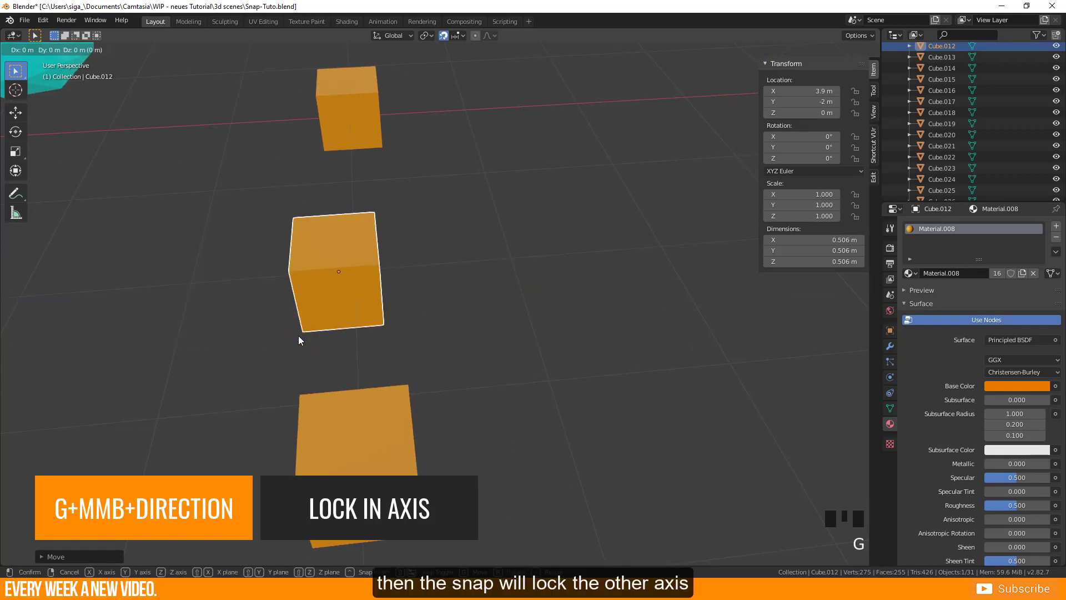
pyautogui.moveTo(298, 340); pyautogui.dragTo(318, 453, button='middle')
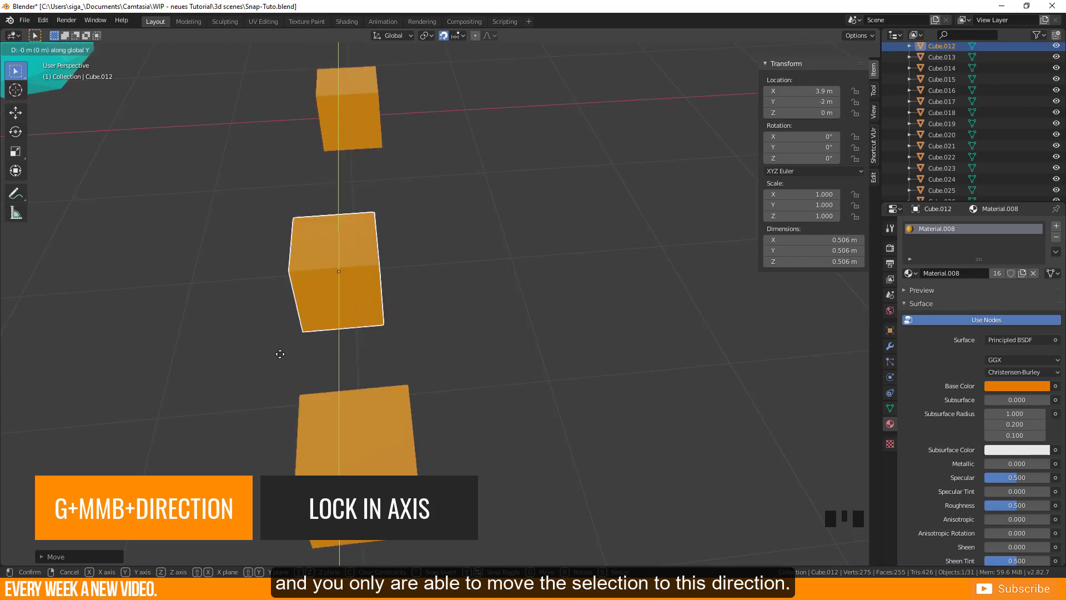
pyautogui.press('Escape')
# - Move the middle orange cube 1 m along the X axis and 1 m up along the Z axis
pyautogui.press('g')
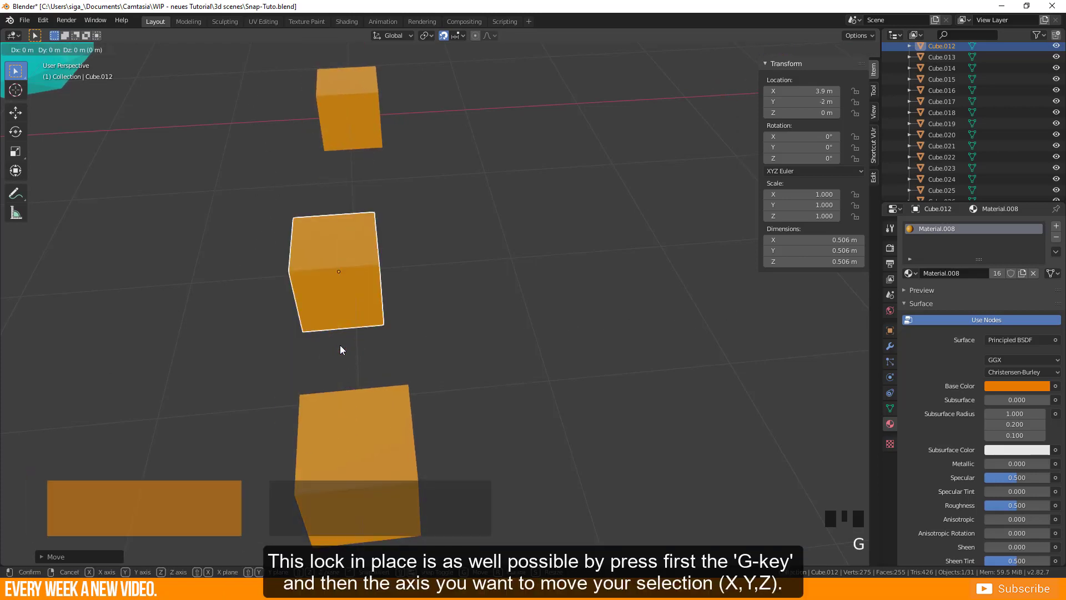
pyautogui.press('x')
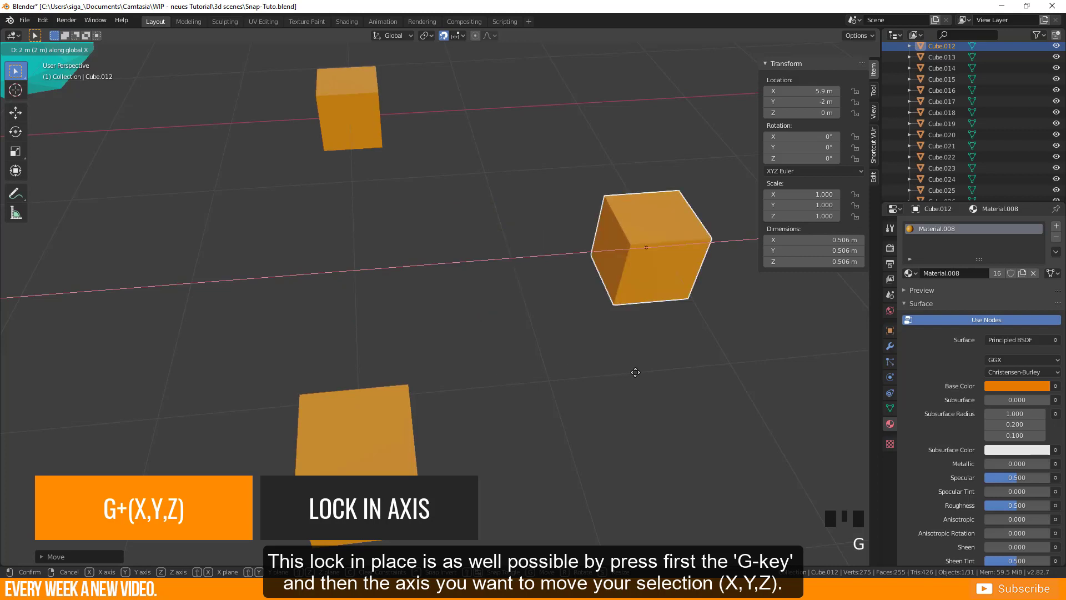
pyautogui.click(562, 374)
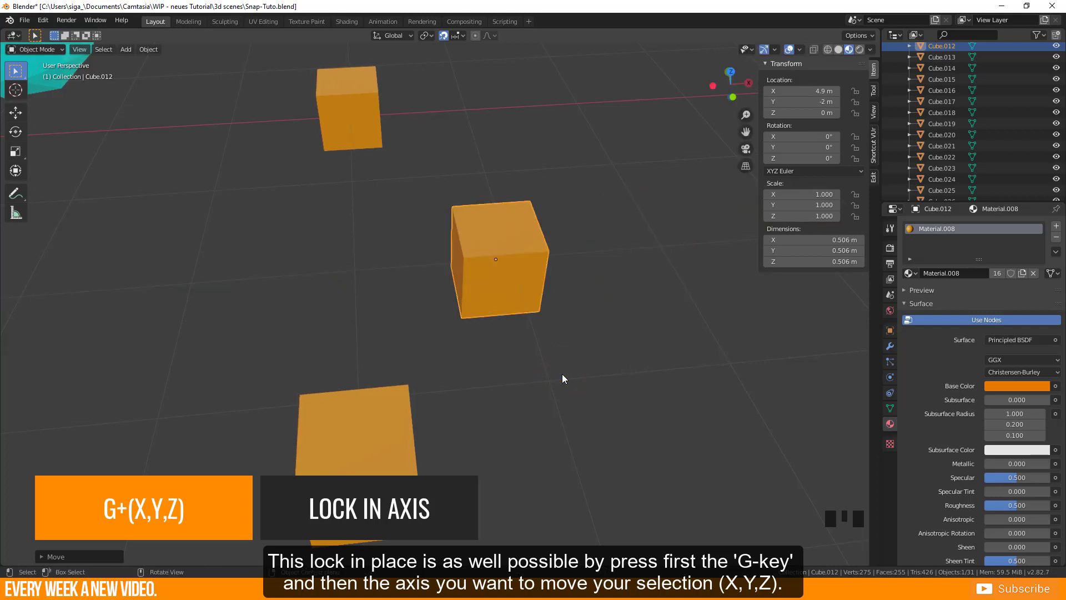
pyautogui.press('g')
pyautogui.press('z')
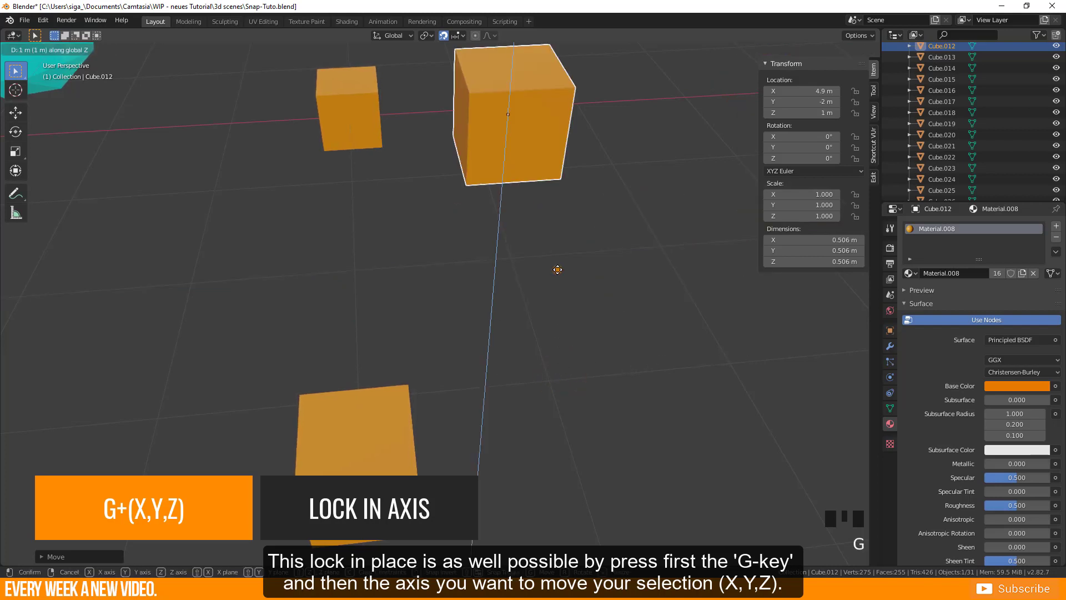
pyautogui.click(557, 267)
# - Deselect the cube and enable Absolute Grid Snap for increment snapping
pyautogui.moveTo(398, 290); pyautogui.dragTo(443, 264, button='middle')
pyautogui.click(443, 274)
pyautogui.click(463, 37)
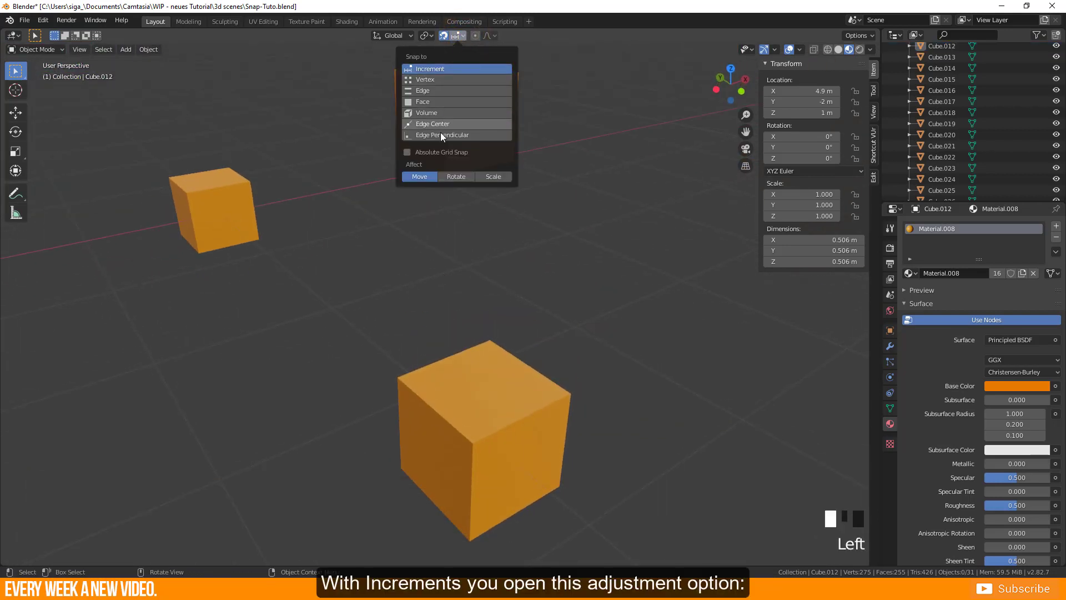
pyautogui.click(407, 151)
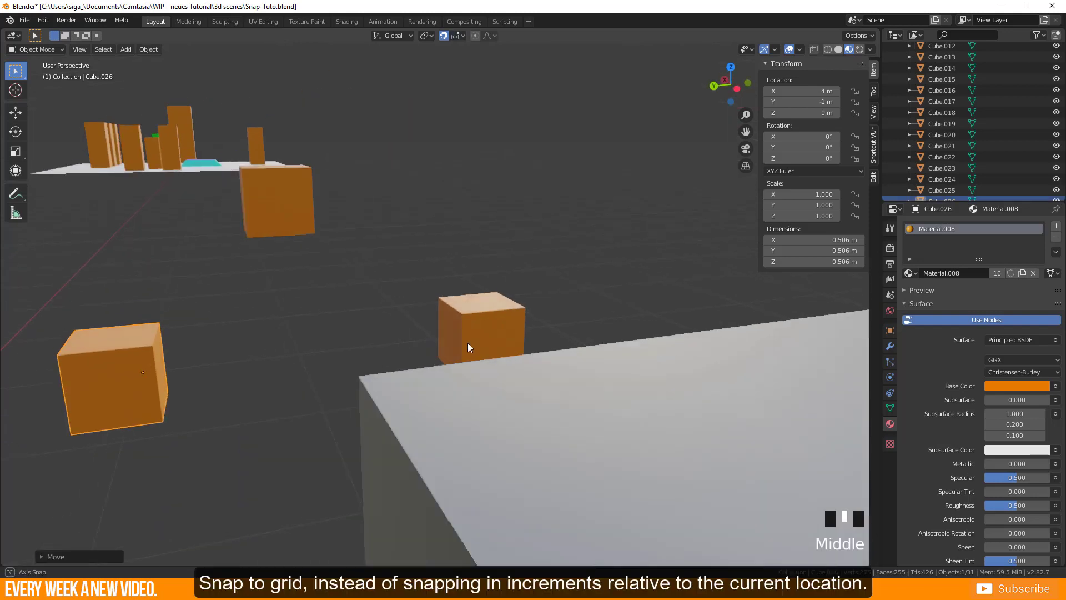
# - Select the neighbouring orange cube and move it with absolute grid snapping
pyautogui.moveTo(468, 346); pyautogui.dragTo(485, 358, button='middle')
pyautogui.scroll(-1, 498, 361)
pyautogui.scroll(2, 505, 355)
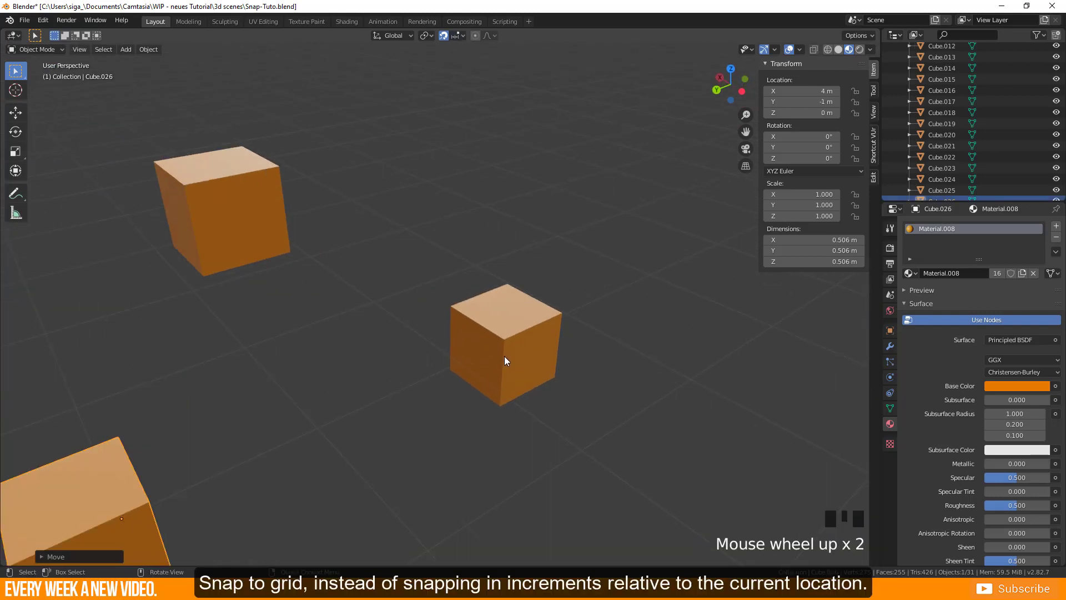
pyautogui.click(488, 359)
pyautogui.press('g')
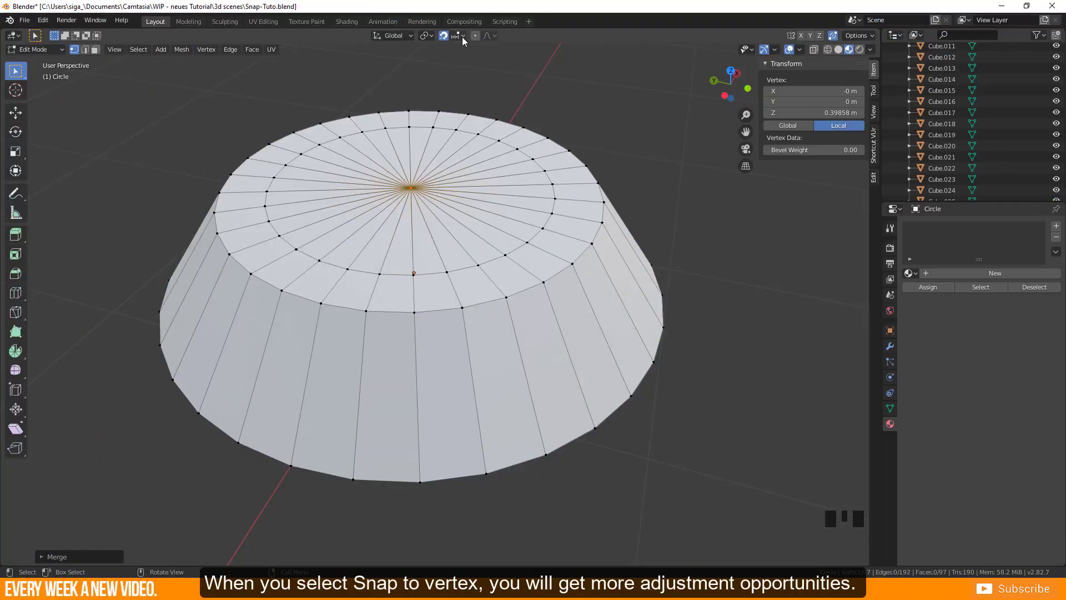
# - Set the snap target to Vertex and try snapping one inner-ring vertex of the circle mesh to its neighbour
pyautogui.click(462, 36)
pyautogui.click(434, 82)
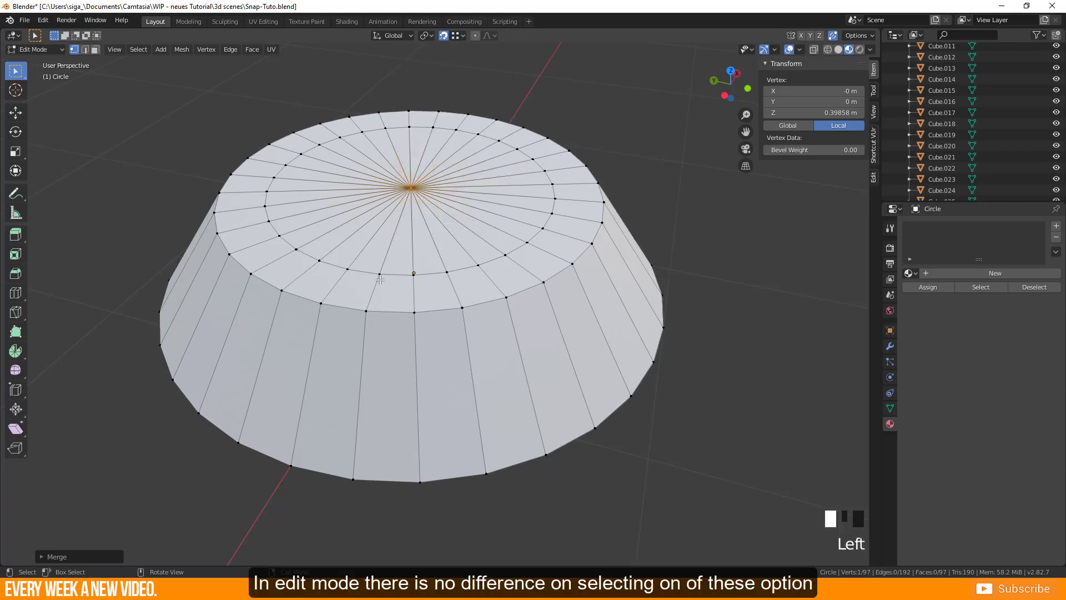
pyautogui.press('g')
pyautogui.click(361, 269)
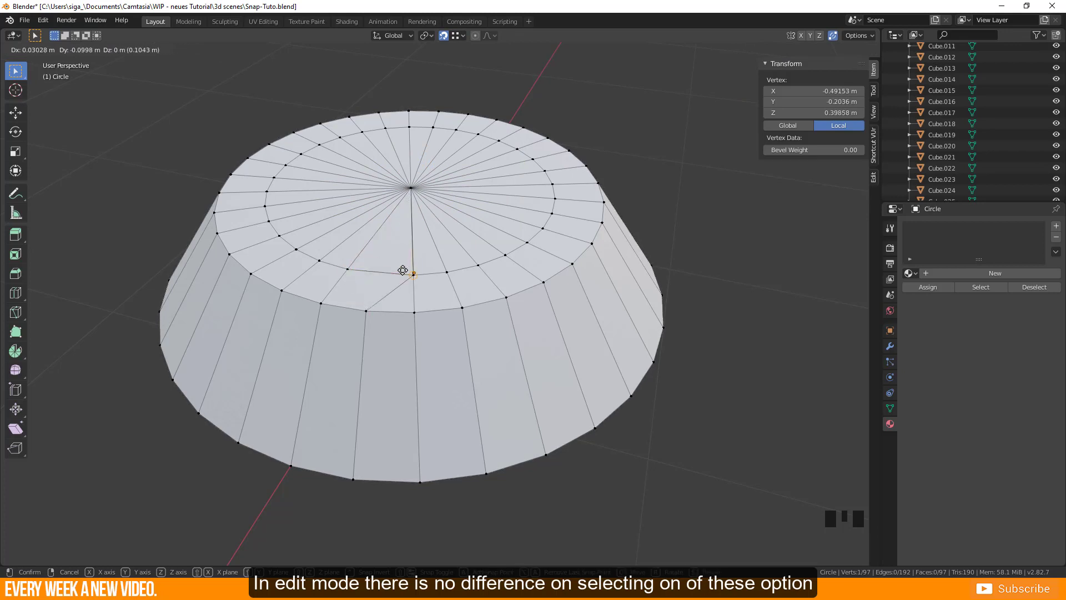
# - Repeat the single-vertex snap to neighbouring vertices with the other Snap With options
pyautogui.click(458, 35)
pyautogui.press('g')
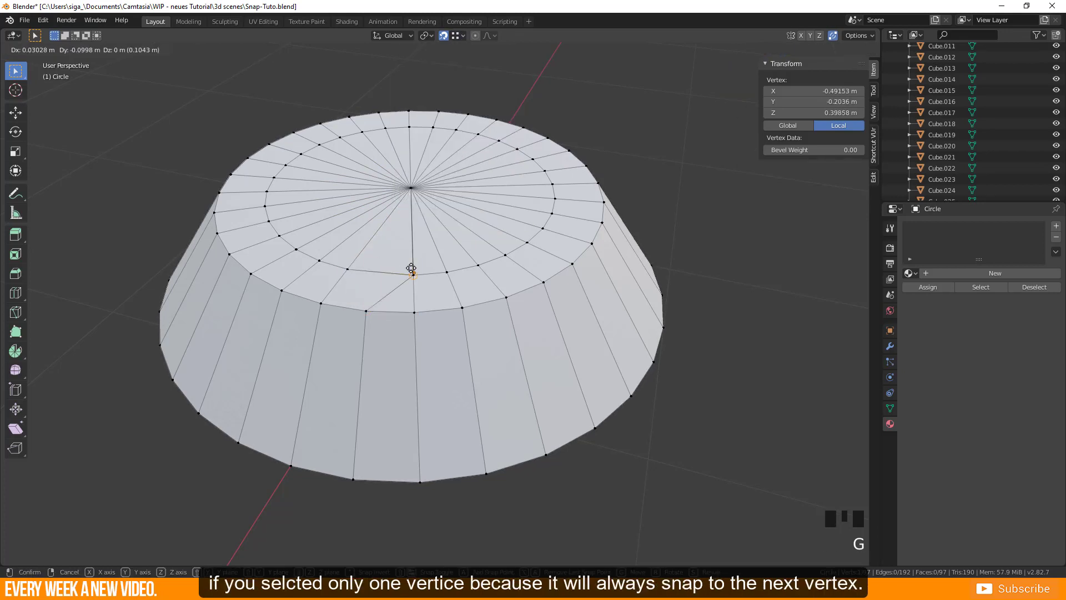
pyautogui.click(413, 273)
pyautogui.click(459, 36)
pyautogui.press('g')
pyautogui.click(412, 271)
pyautogui.click(458, 35)
pyautogui.press('g')
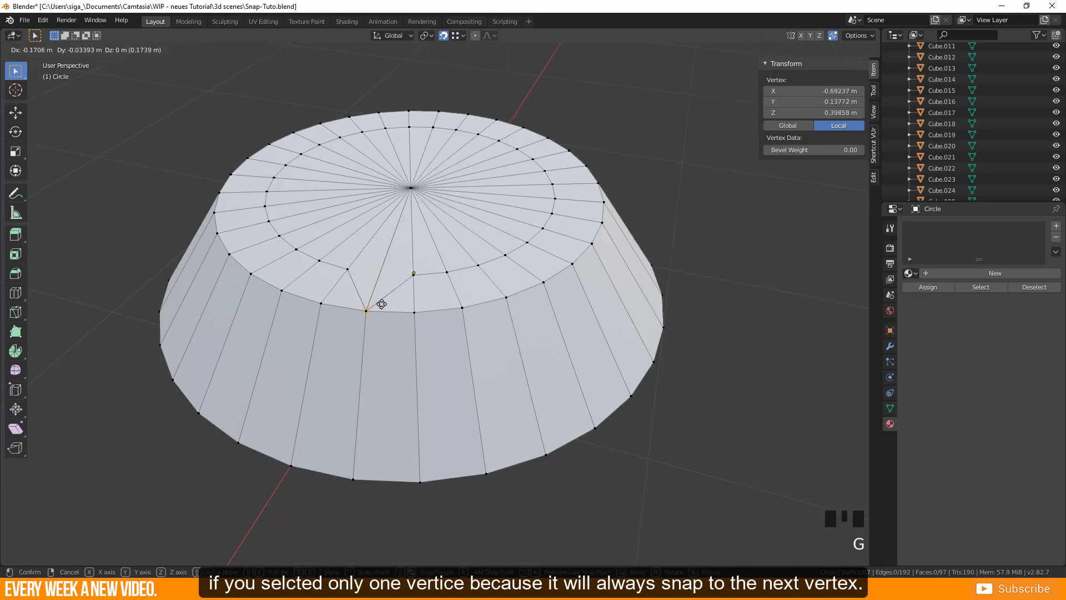
pyautogui.click(373, 291)
# - Select the four vertices of the front face between the two rings and try snapping it to nearby vertices, cancelling the move
pyautogui.click(458, 35)
pyautogui.press('c')
pyautogui.press('g')
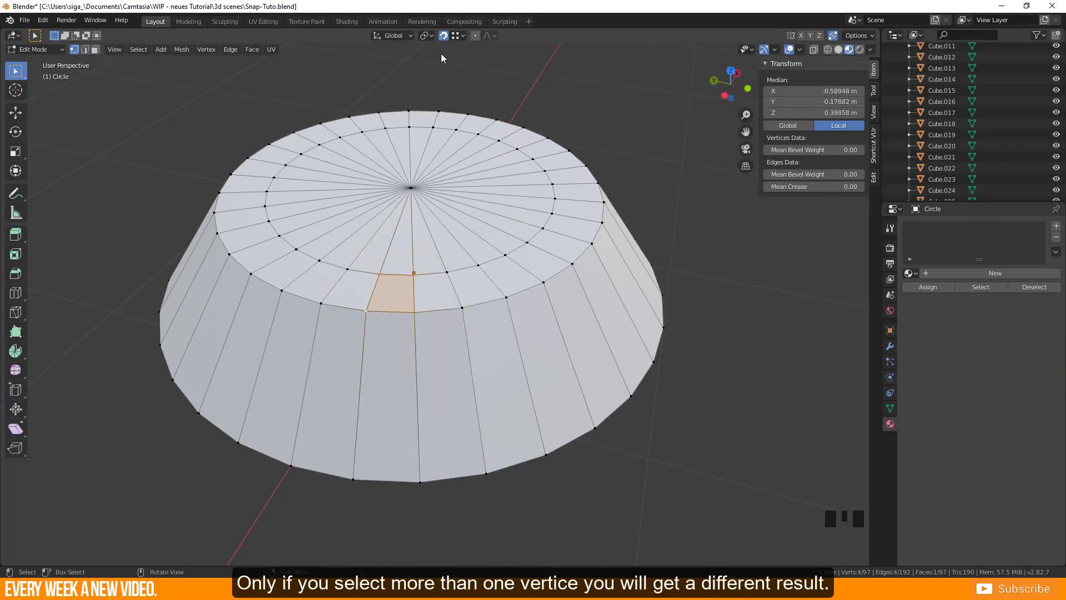
pyautogui.click(402, 244)
pyautogui.click(459, 35)
pyautogui.press('g')
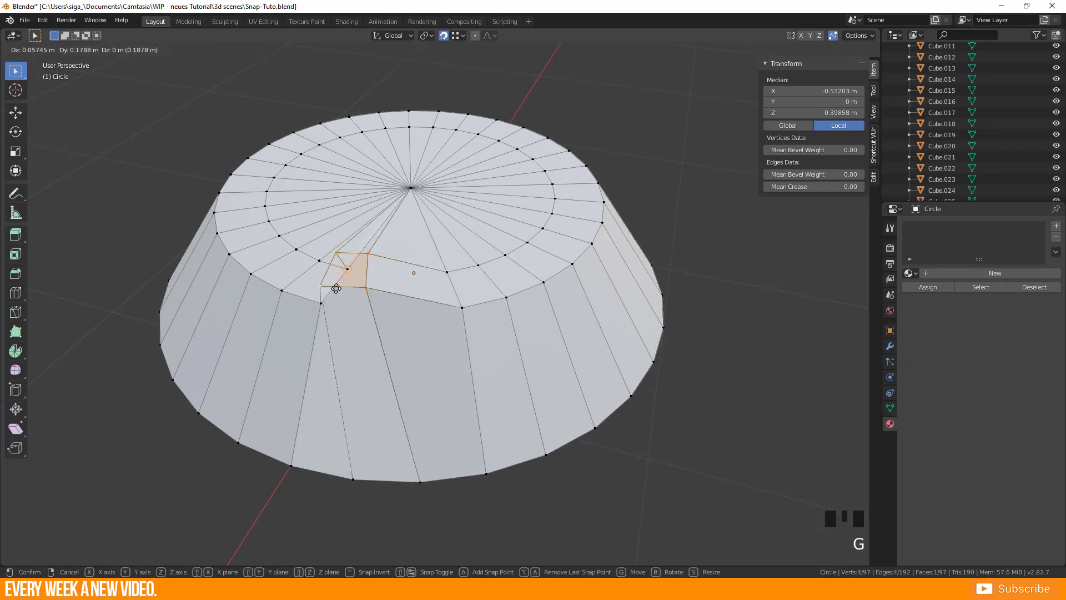
pyautogui.rightClick(440, 274)
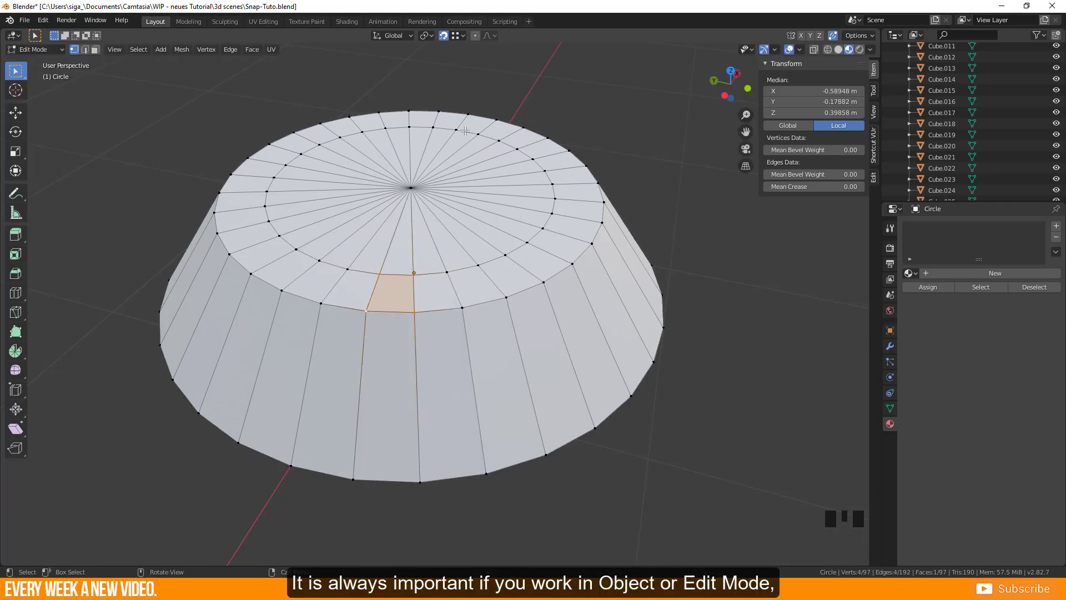
# - Set Snap With to Median and try moving the selected face, cancelling the move
pyautogui.click(459, 37)
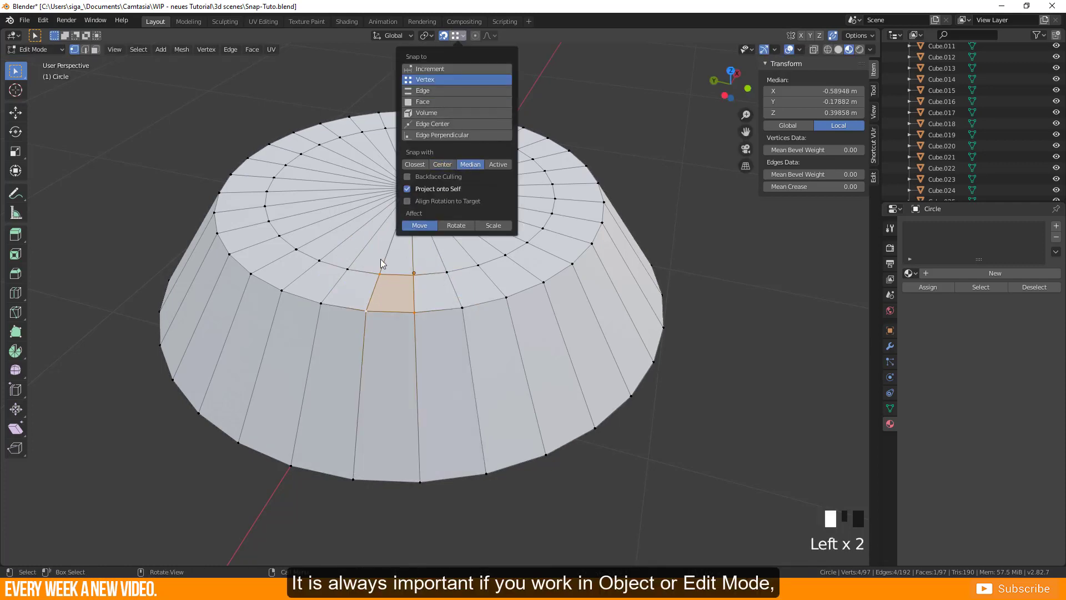
pyautogui.press('g')
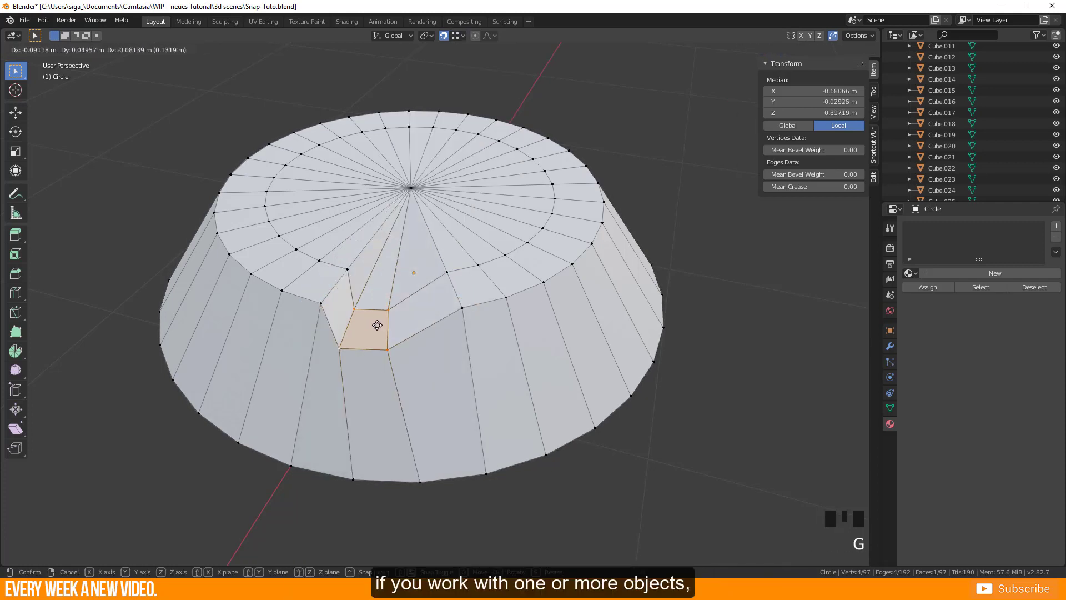
pyautogui.rightClick(419, 276)
# - Change the Snap With option and try snapping the selected face to nearby vertices, cancelling the move
pyautogui.click(459, 37)
pyautogui.press('g')
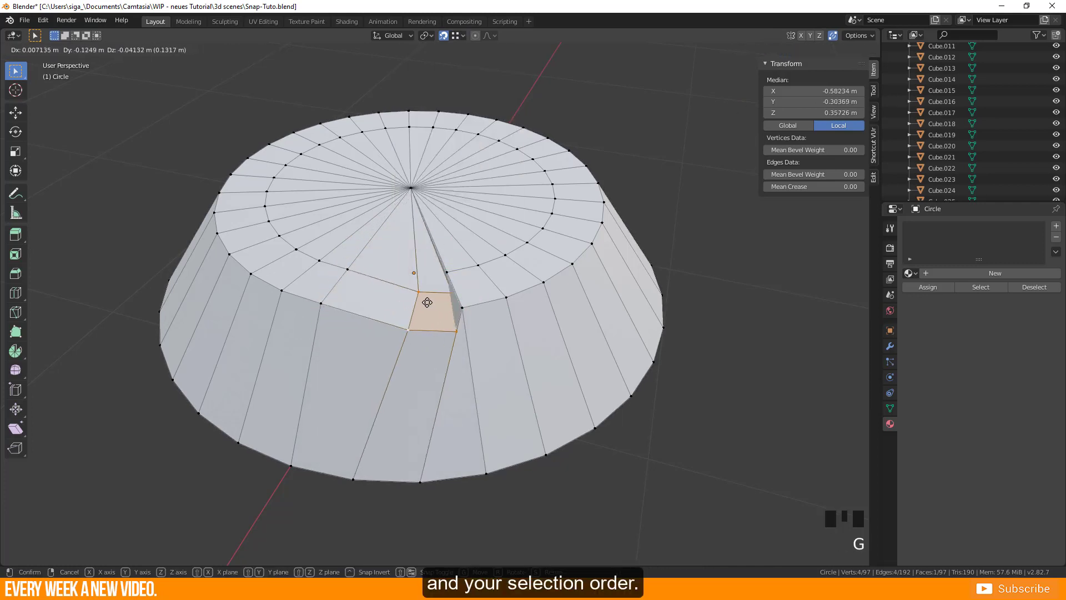
pyautogui.rightClick(404, 278)
# - Set Snap With to Closest, extend the selection to the adjacent face, and try snapping both faces to neighbouring vertices
pyautogui.scroll(4, 393, 517)
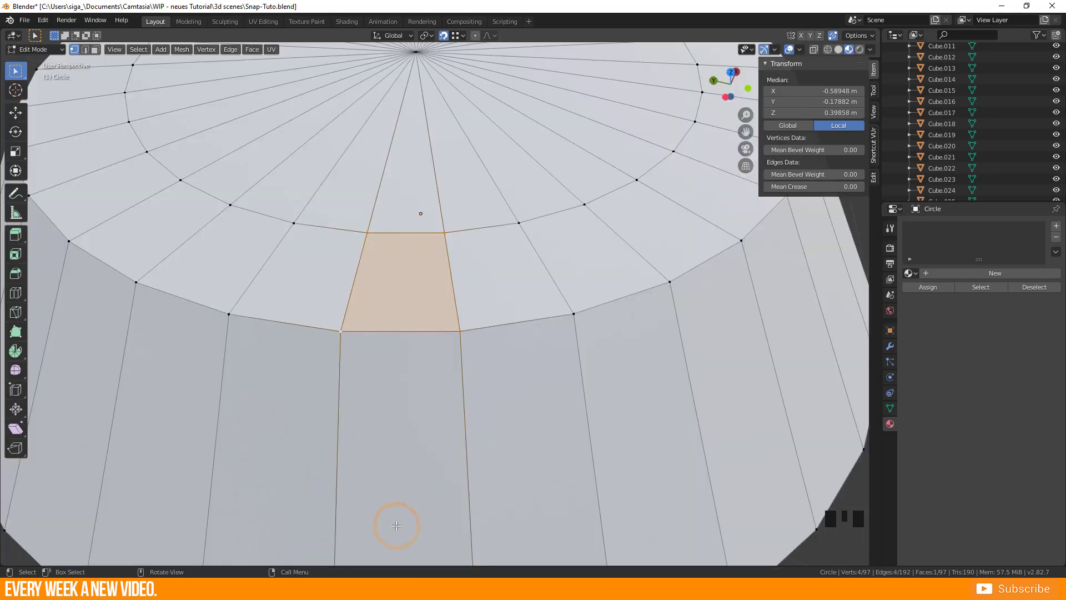
pyautogui.click(458, 36)
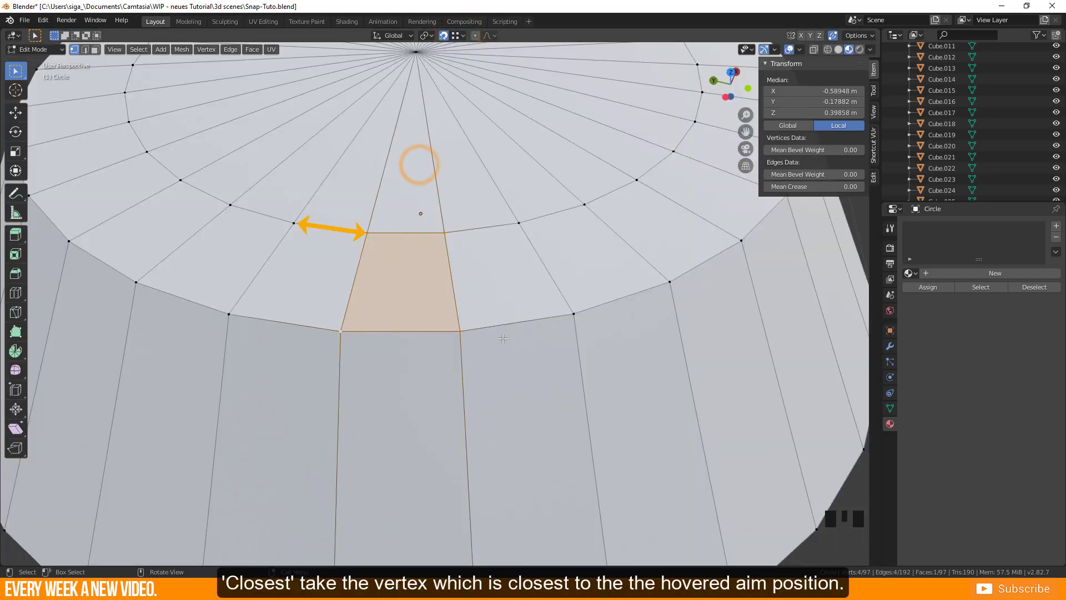
pyautogui.keyDown('shift'); pyautogui.click(519, 223); pyautogui.keyUp('shift')
pyautogui.press('g')
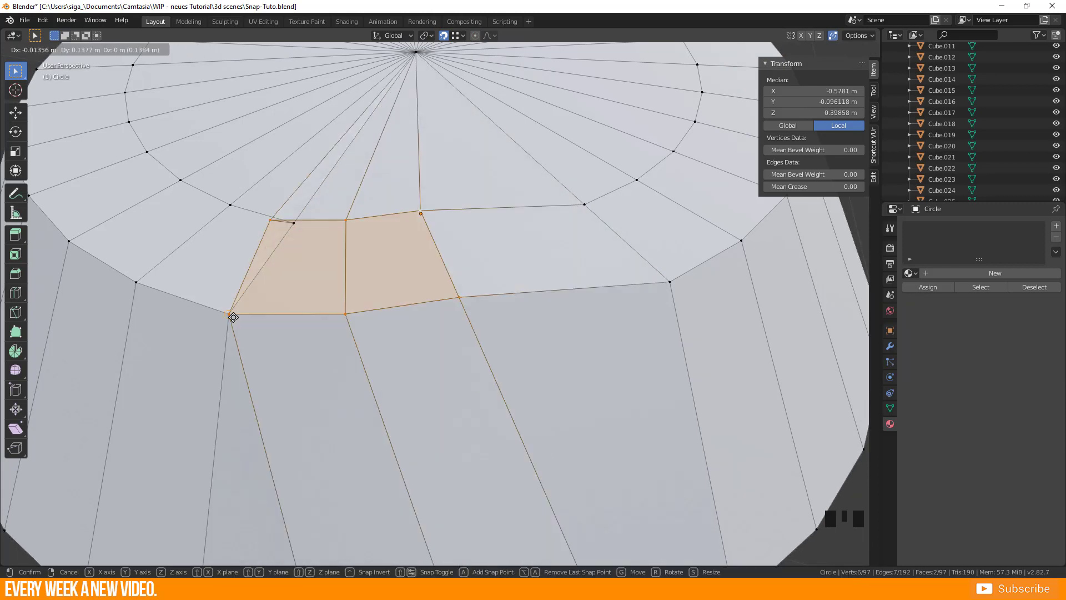
# - Set Snap With to Center and try snapping two of the orange cubes together to the circle mesh's vertices
pyautogui.click(458, 35)
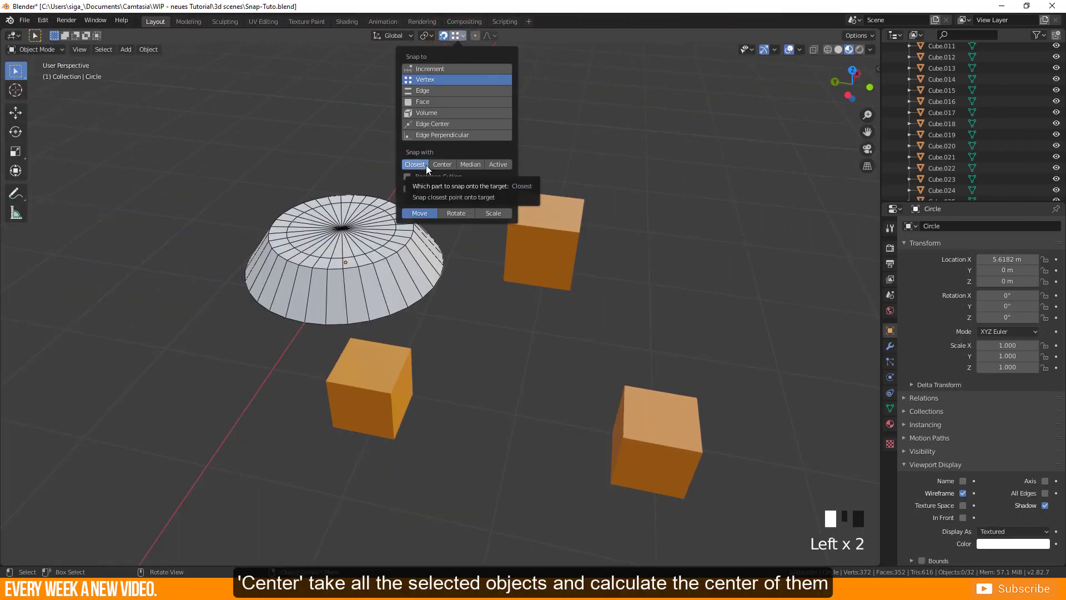
pyautogui.click(449, 165)
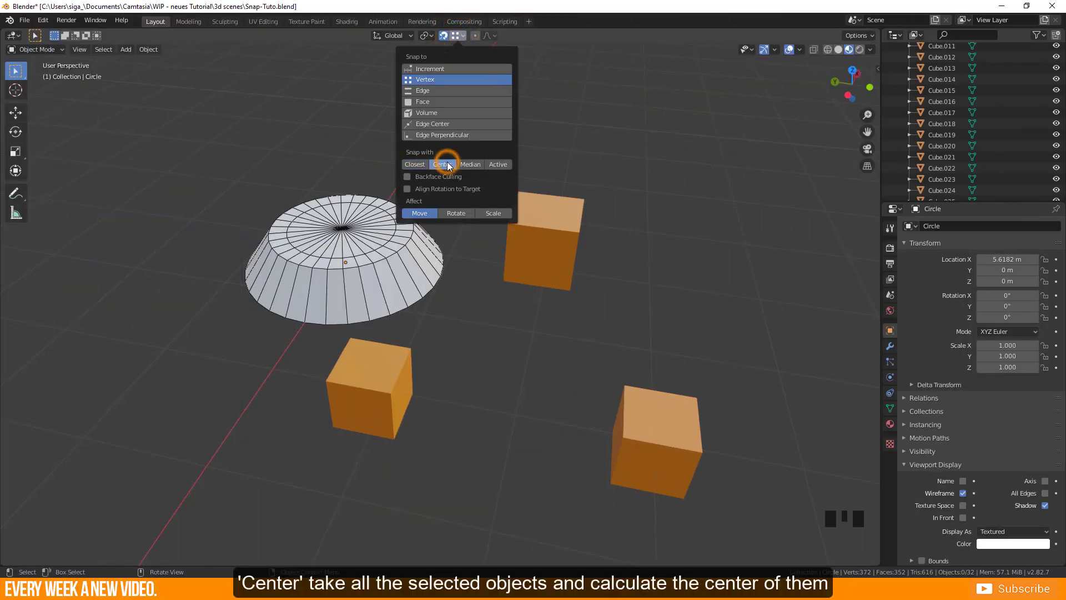
pyautogui.keyDown('shift'); pyautogui.click(543, 267); pyautogui.keyUp('shift')
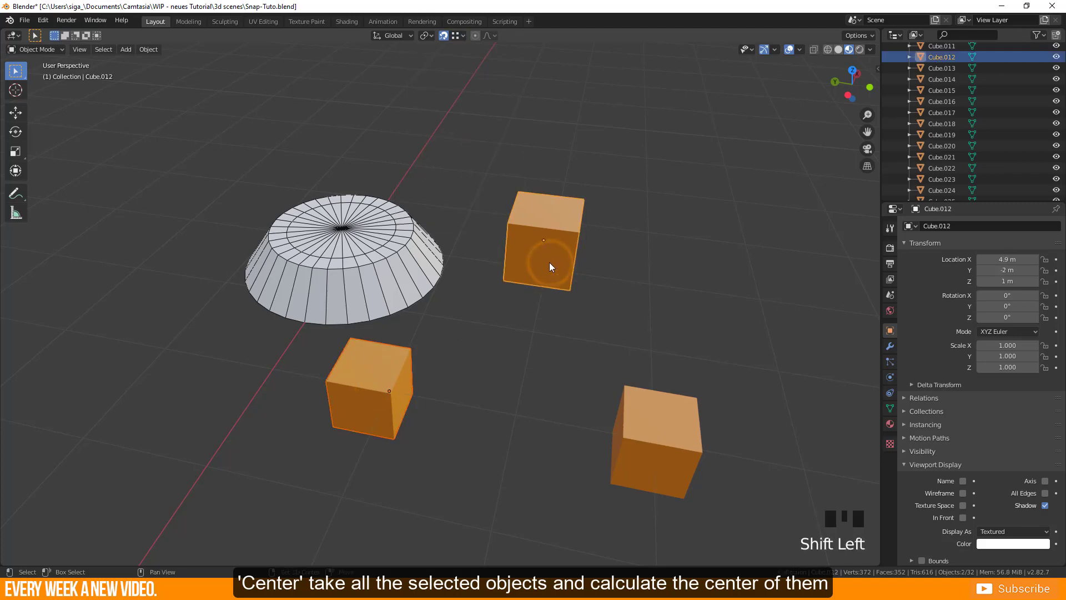
pyautogui.press('g')
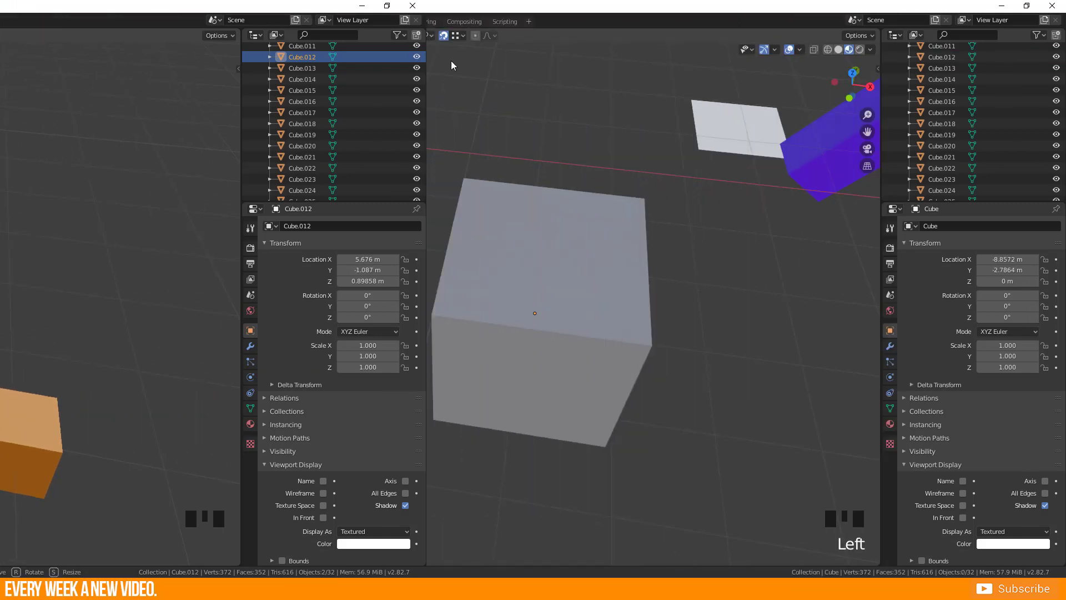
# - Set Snap With to Median and try snapping the rear purple box to a corner of the large grey cube, cancelling the move
pyautogui.click(458, 35)
pyautogui.click(470, 164)
pyautogui.click(399, 286)
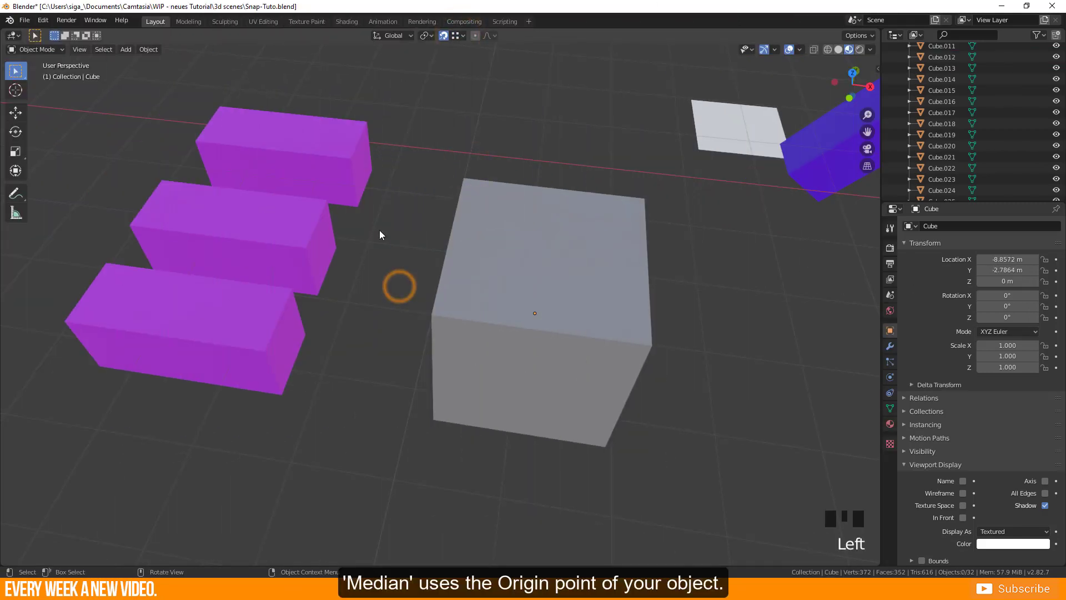
pyautogui.press('g')
pyautogui.rightClick(471, 184)
# - Try snapping the middle and front purple boxes in turn to corners of the grey cube, cancelling both moves
pyautogui.click(261, 238)
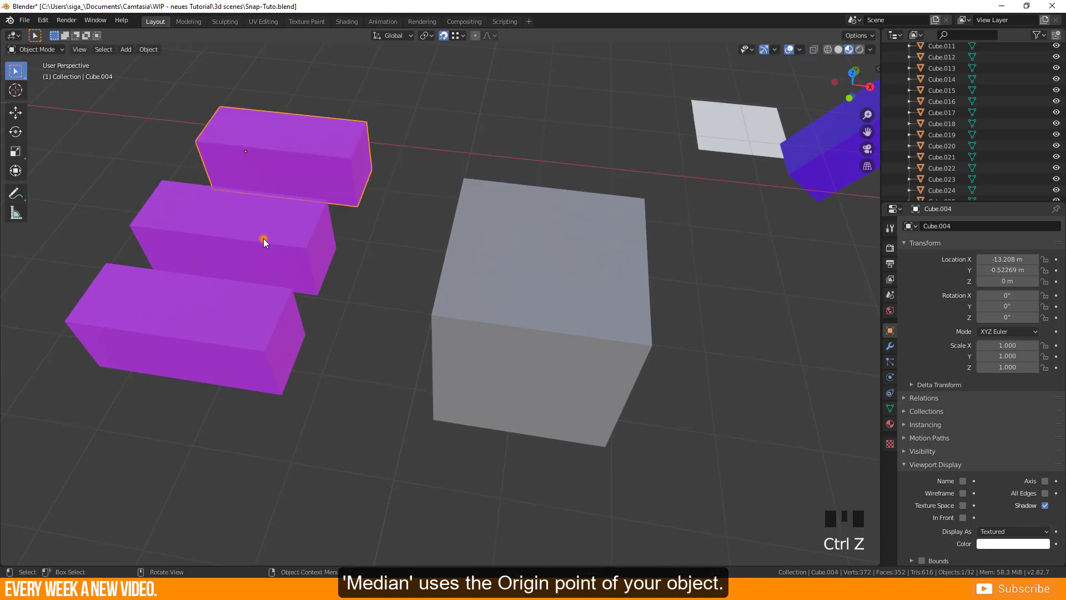
pyautogui.press('g')
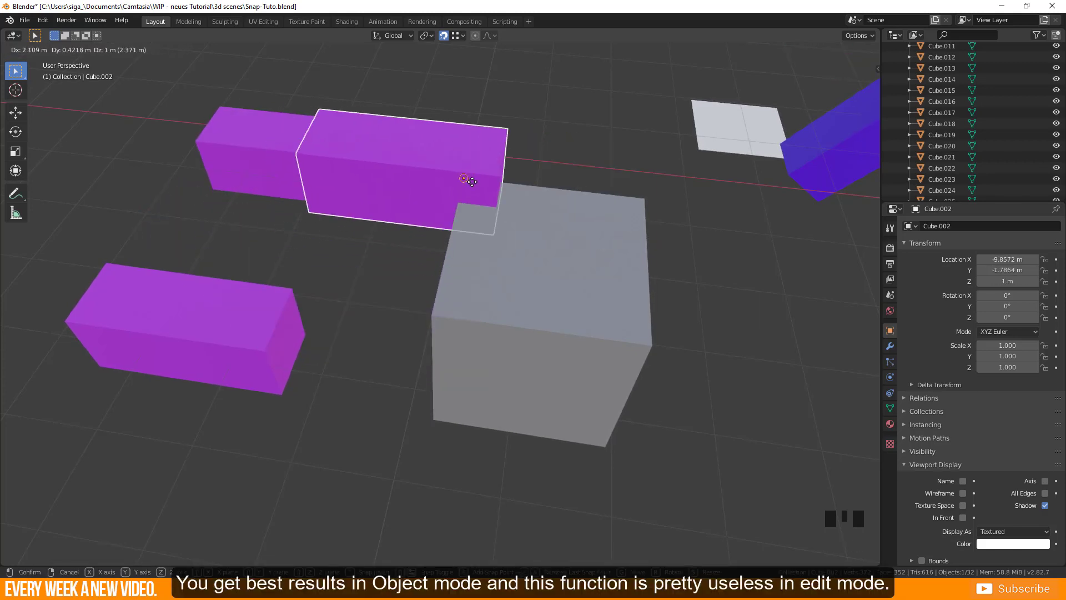
pyautogui.rightClick(641, 206)
pyautogui.click(270, 341)
pyautogui.press('g')
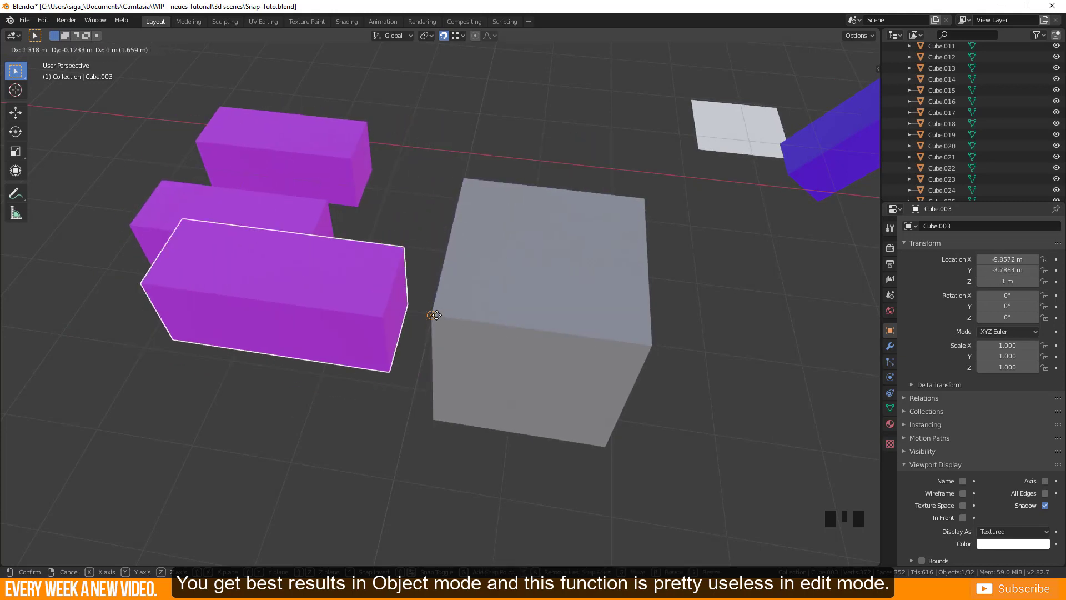
pyautogui.rightClick(391, 331)
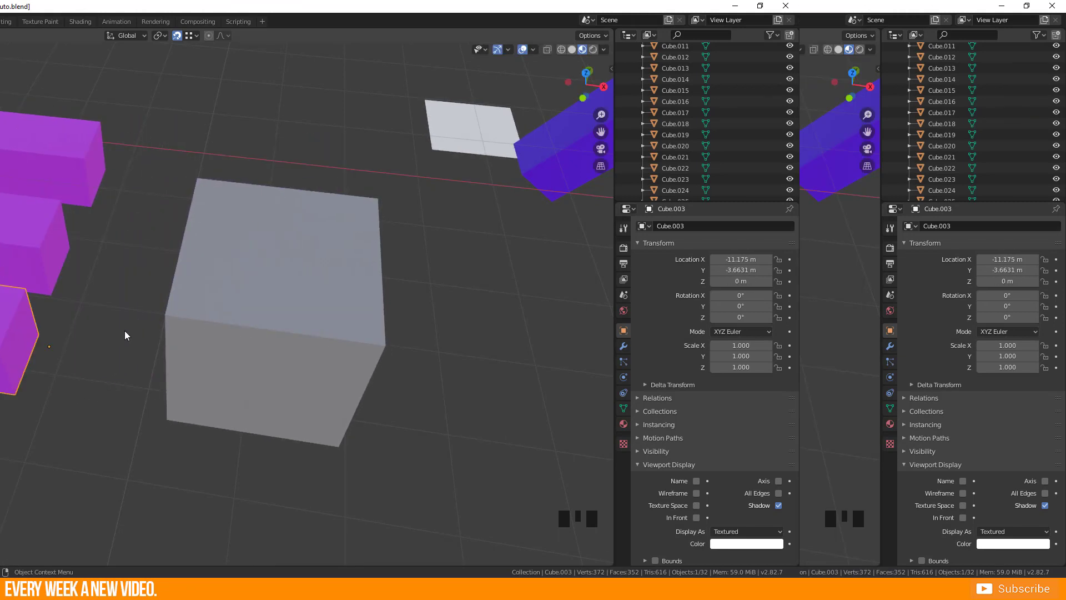
# - Set Snap With to Active and try snapping all three purple boxes to the grey cube, with the front box as active object
pyautogui.click(458, 35)
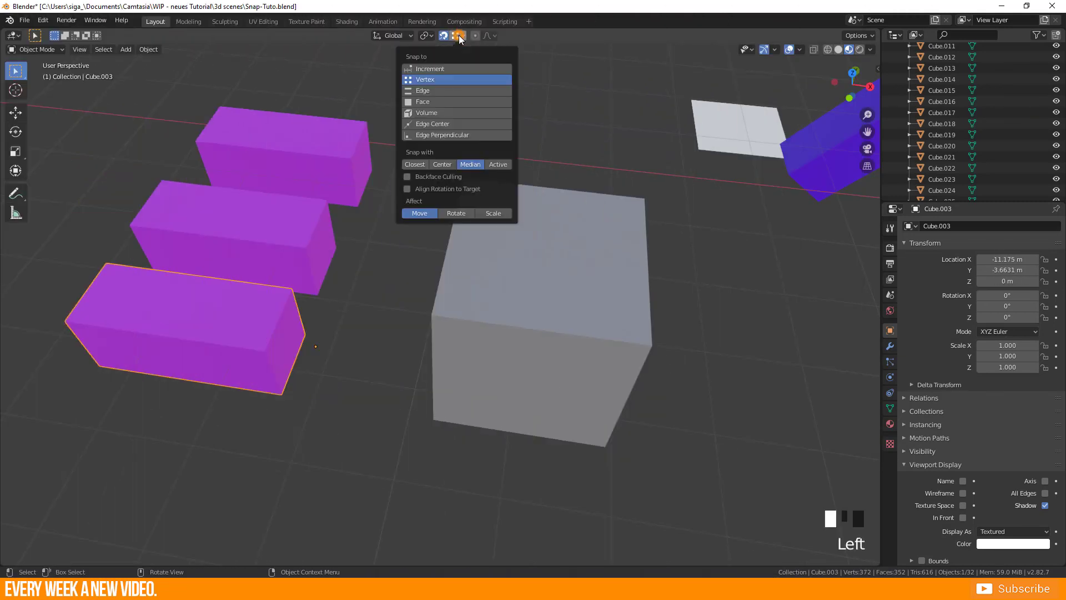
pyautogui.click(498, 164)
pyautogui.click(390, 334)
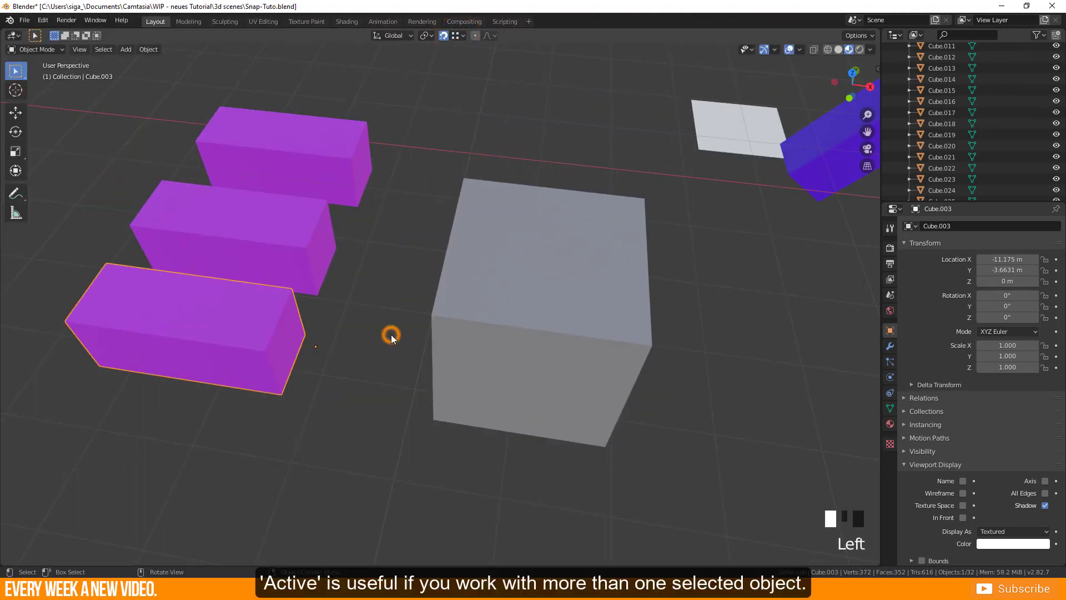
pyautogui.click(346, 156)
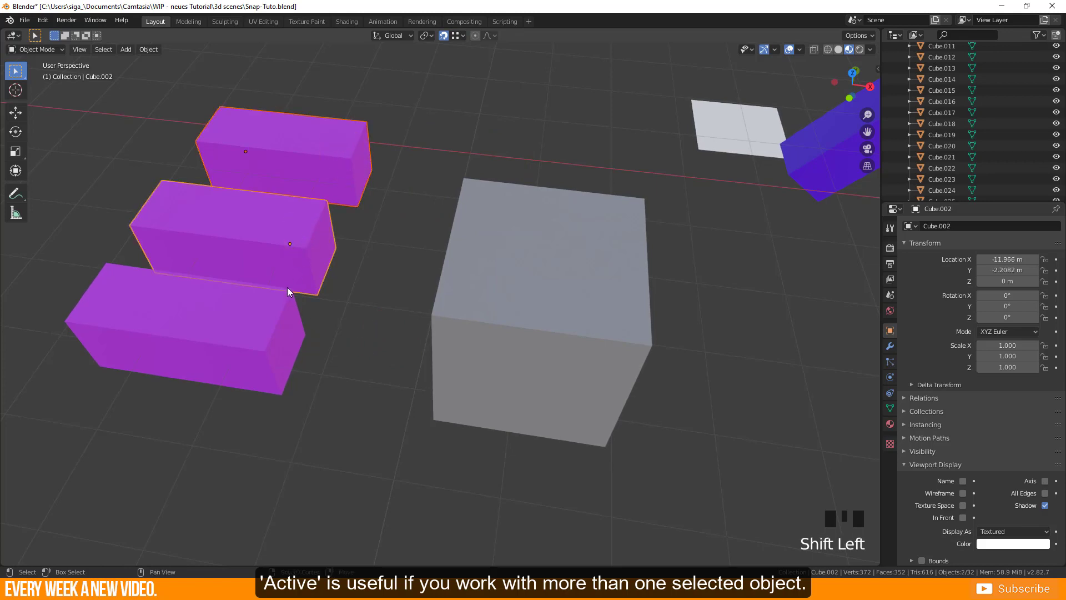
pyautogui.keyDown('shift'); pyautogui.click(261, 353); pyautogui.keyUp('shift')
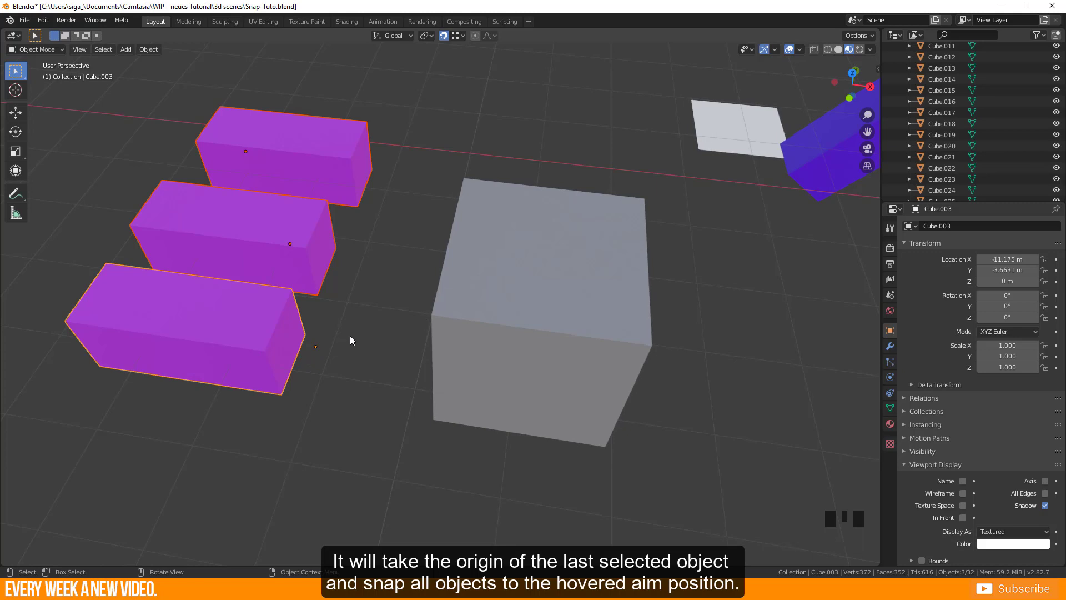
pyautogui.press('g')
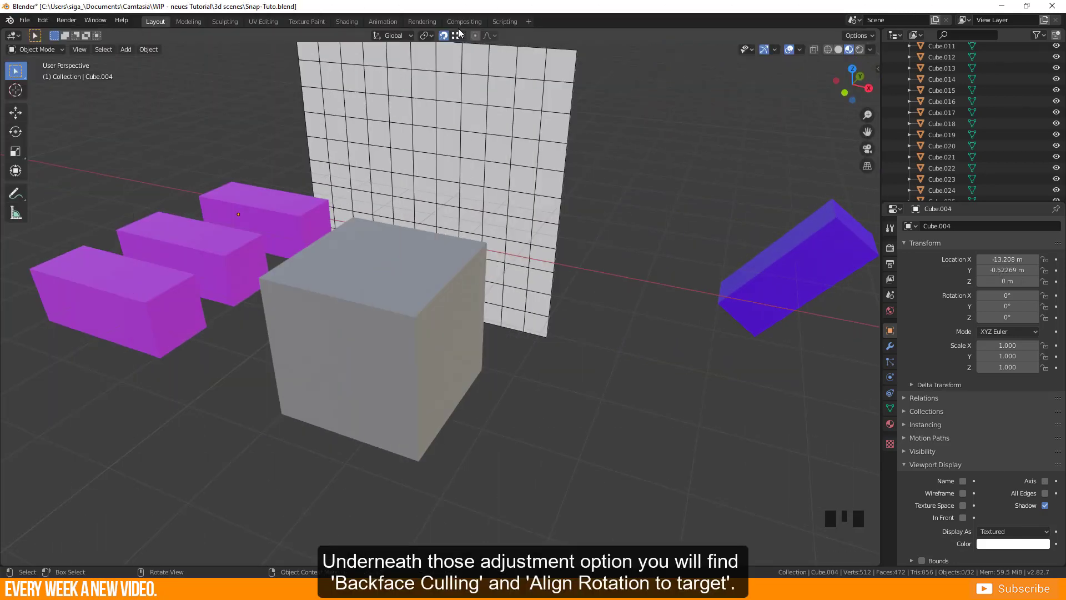
# - Enable Backface Culling and try snapping the front purple box to the grey cube's vertices, cancelling the move
pyautogui.click(457, 35)
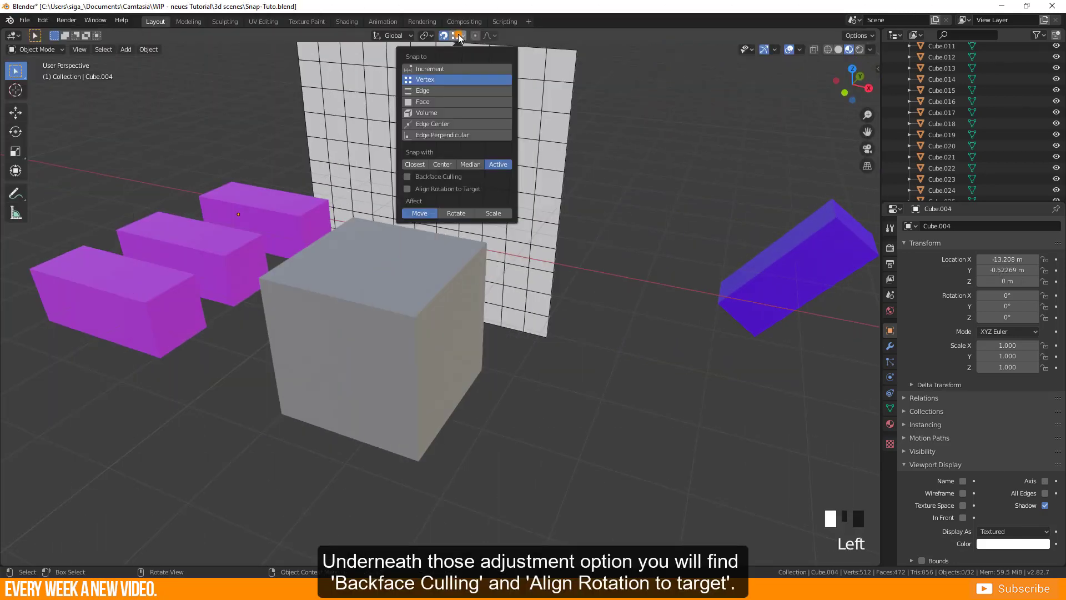
pyautogui.click(407, 177)
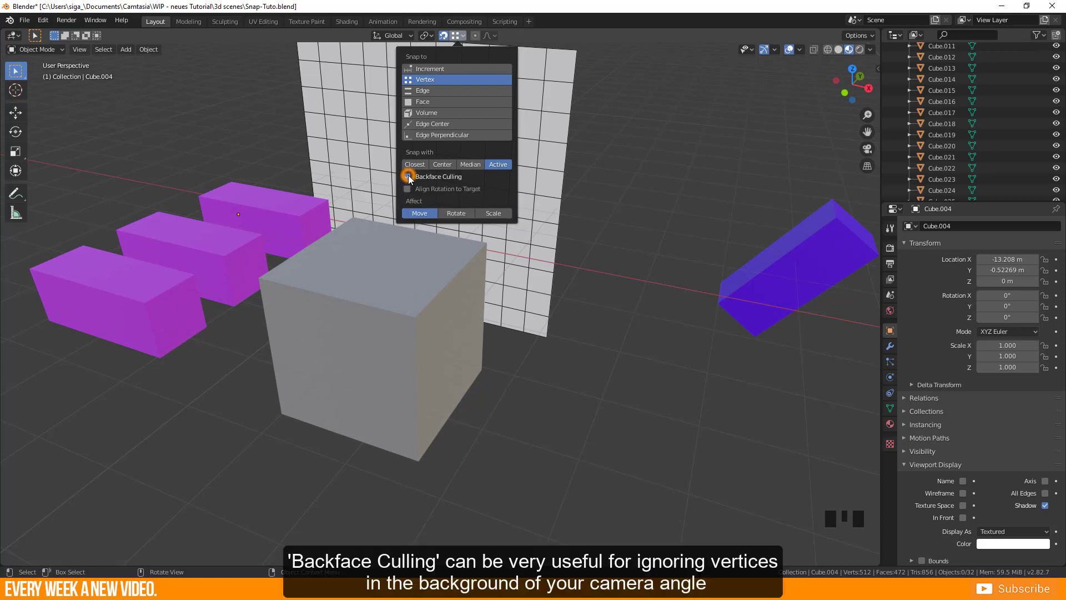
pyautogui.click(160, 311)
pyautogui.moveTo(161, 314); pyautogui.dragTo(208, 345, button='middle')
pyautogui.press('g')
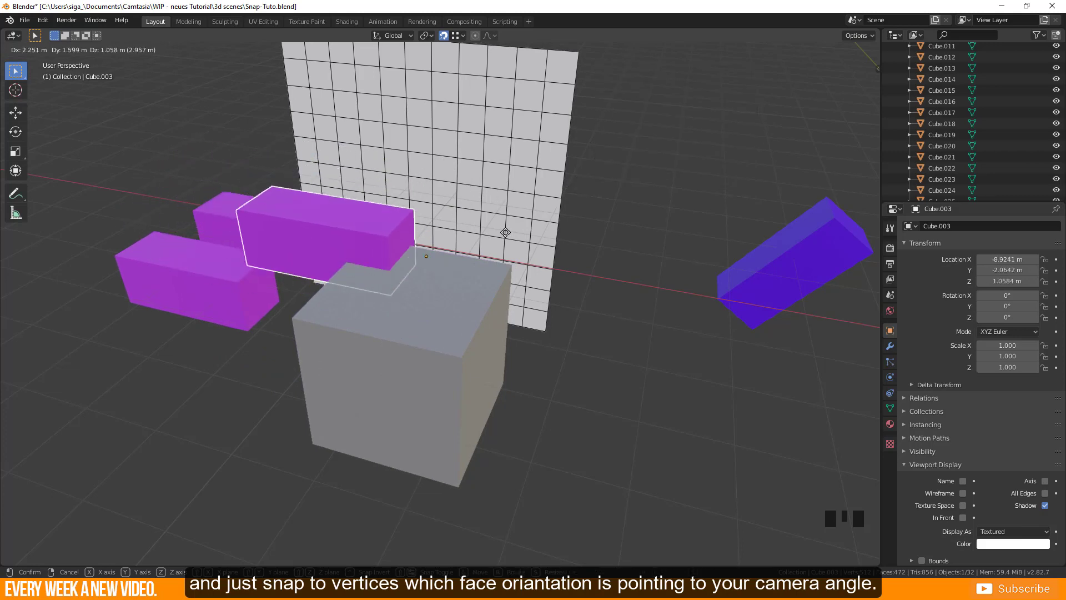
pyautogui.rightClick(506, 265)
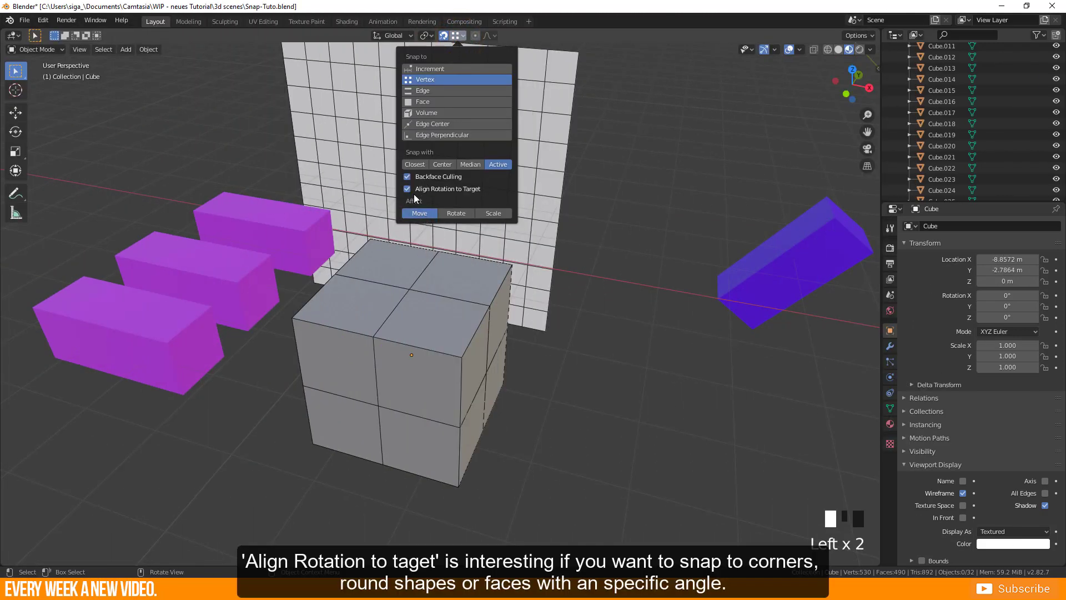
# - Try snapping the front purple box to the subdivided grey cube's vertices using Align Rotation to Target
pyautogui.click(238, 416)
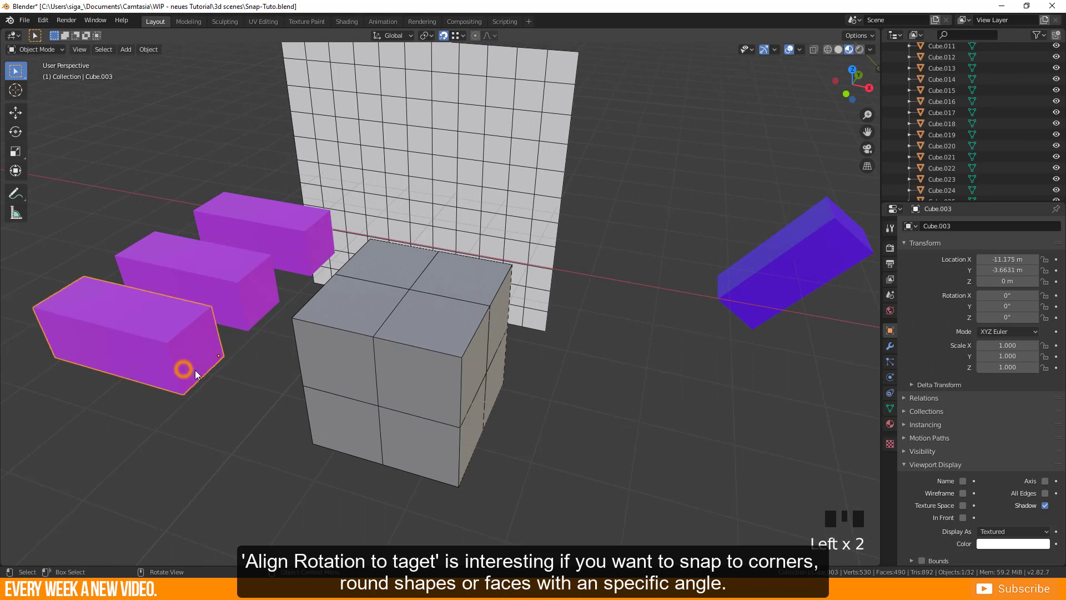
pyautogui.press('g')
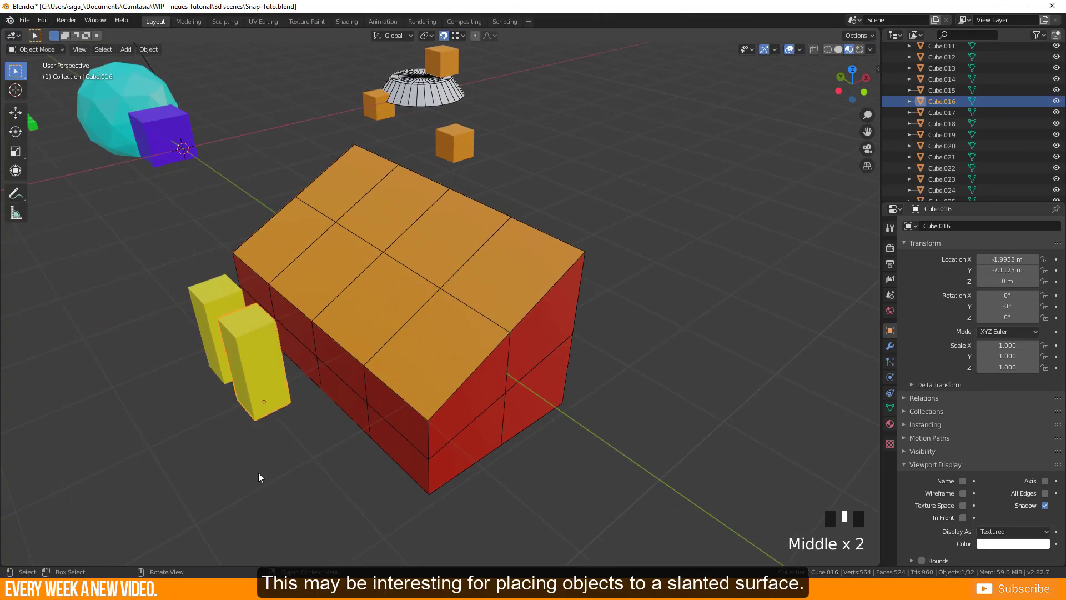
# - Snap the two yellow boxes onto separate vertices along the middle of the slanted orange roof, aligned to its slope
pyautogui.press('g')
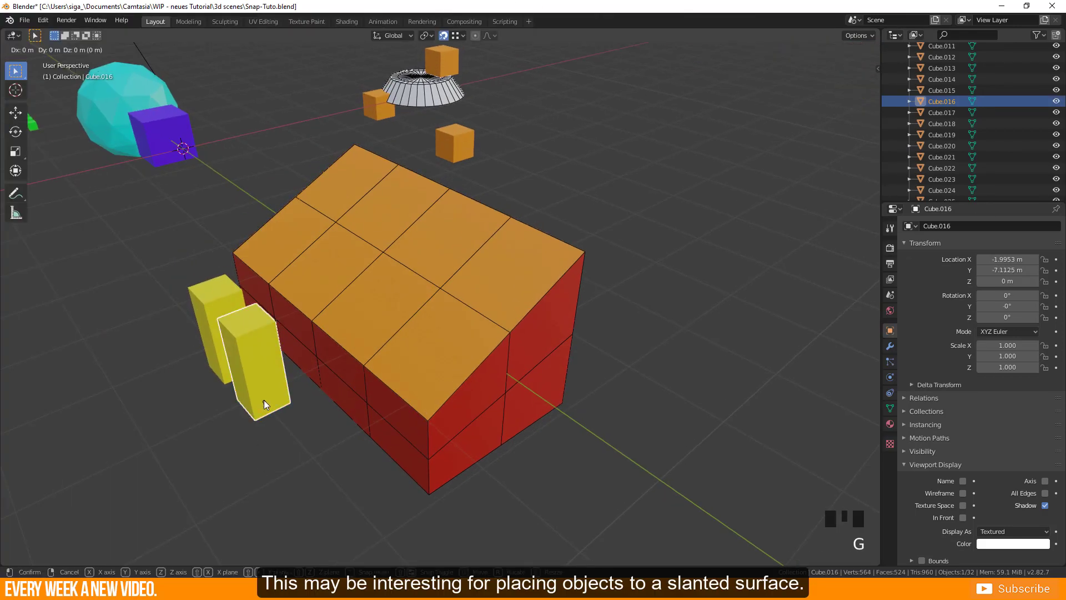
pyautogui.click(442, 296)
pyautogui.click(238, 362)
pyautogui.press('g')
pyautogui.click(328, 220)
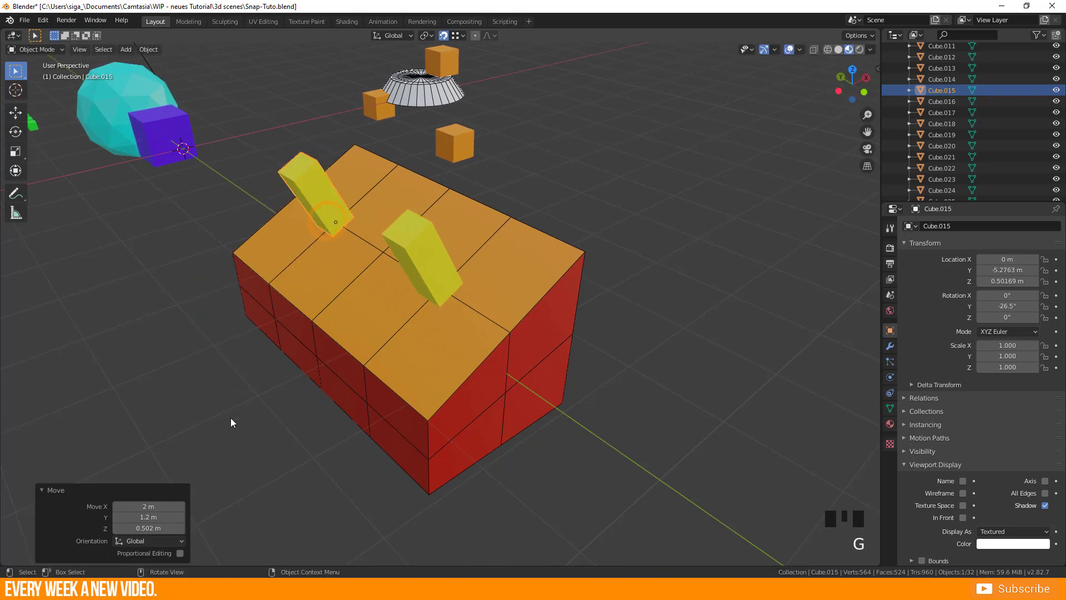
pyautogui.click(231, 417)
# - Isolate the house mesh in local view and enter Edit Mode
pyautogui.moveTo(451, 367); pyautogui.dragTo(354, 299, button='middle')
pyautogui.press('KP_Divide')
pyautogui.press('Tab')
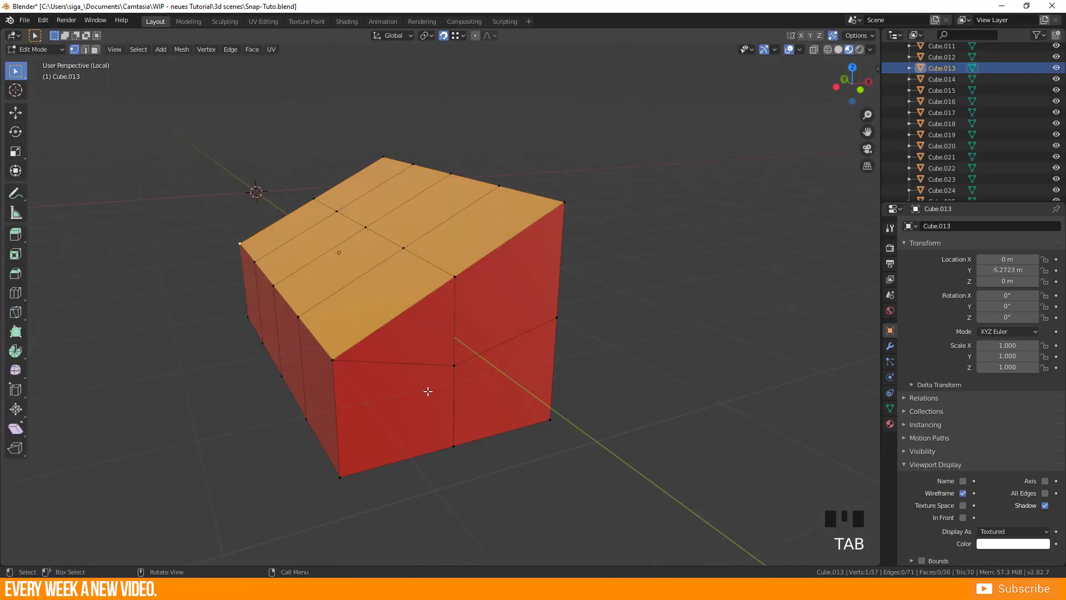
# - Snap the house's mid-height wall vertices onto the roof-edge vertices above them to merge them, and open the tool settings showing Auto Merge
pyautogui.click(537, 437)
pyautogui.moveTo(459, 284); pyautogui.dragTo(433, 326, button='middle')
pyautogui.press('g')
pyautogui.click(500, 265)
pyautogui.moveTo(499, 265); pyautogui.dragTo(644, 372, button='middle')
pyautogui.click(644, 372)
pyautogui.moveTo(644, 281); pyautogui.dragTo(610, 288, button='middle')
pyautogui.click(890, 228)
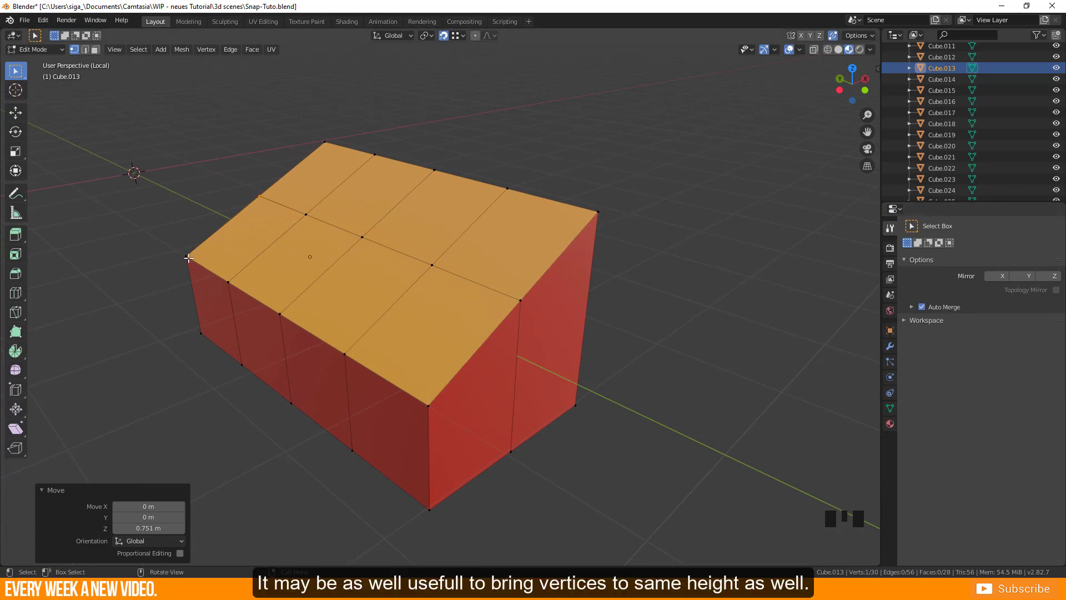
# - Raise the rear corner vertex of the low eave along Z, snapping it to the height of the roof's high edge
pyautogui.click(189, 257)
pyautogui.moveTo(188, 258); pyautogui.dragTo(253, 247, button='middle')
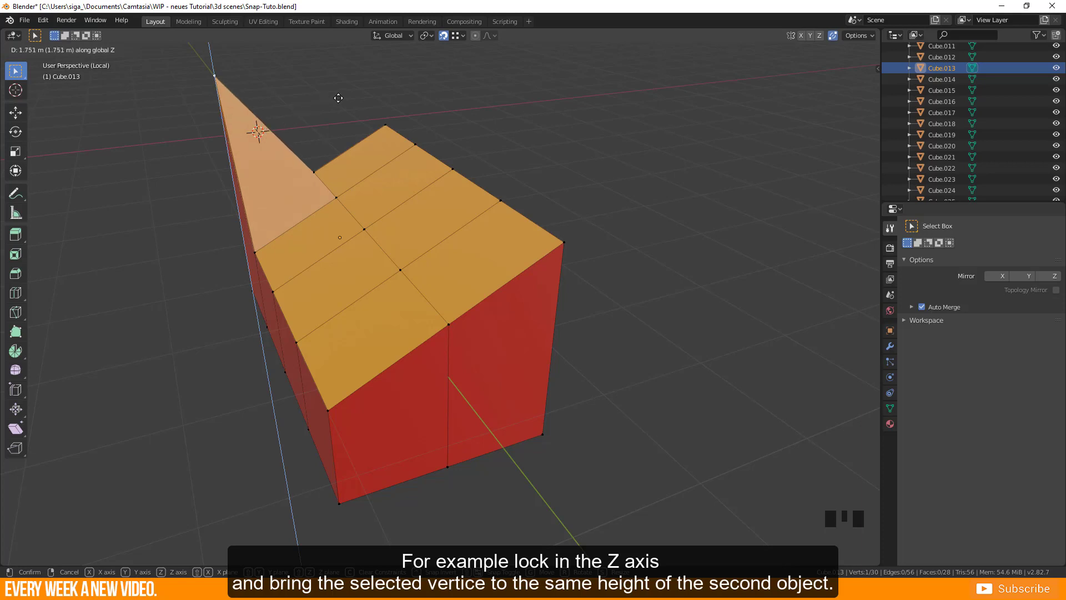
pyautogui.click(382, 116)
# - Raise the remaining vertices along the low eave to the same height by snapping them along Z
pyautogui.click(254, 252)
pyautogui.press('g')
pyautogui.click(274, 289)
pyautogui.click(328, 407)
pyautogui.press('g')
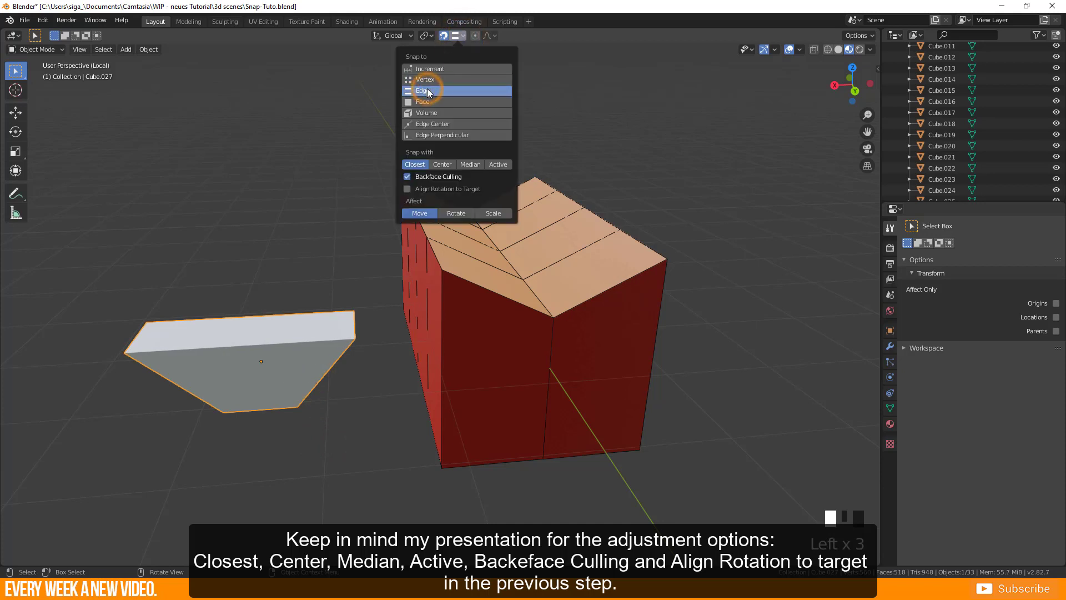
# - Try snapping the white block to the house's near roof edge in Object Mode with edge snapping, then undo the move
pyautogui.moveTo(389, 288); pyautogui.dragTo(378, 329, button='middle')
pyautogui.press('g')
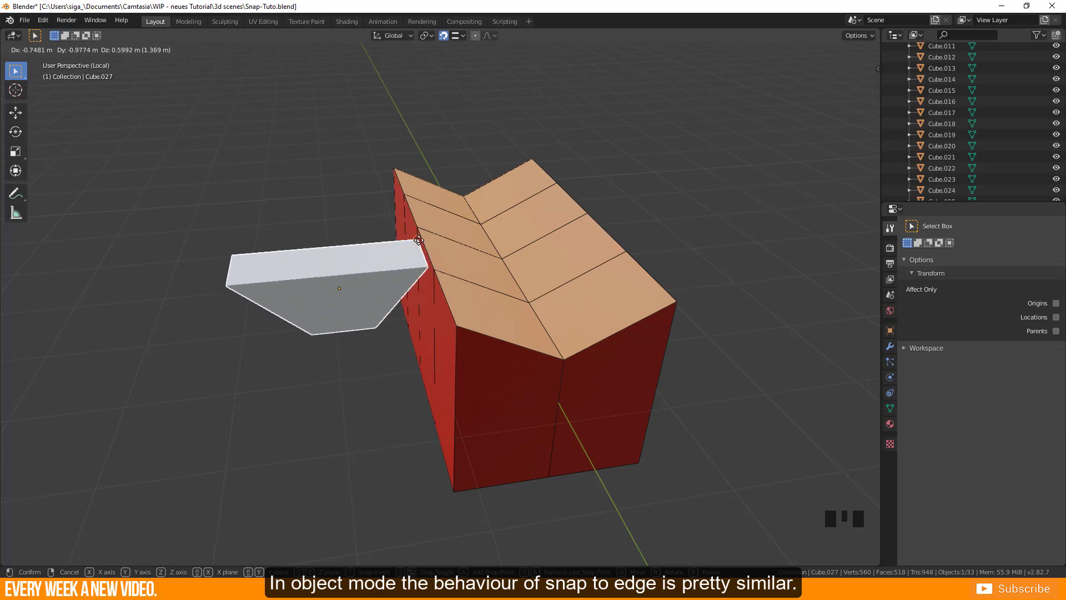
pyautogui.click(424, 236)
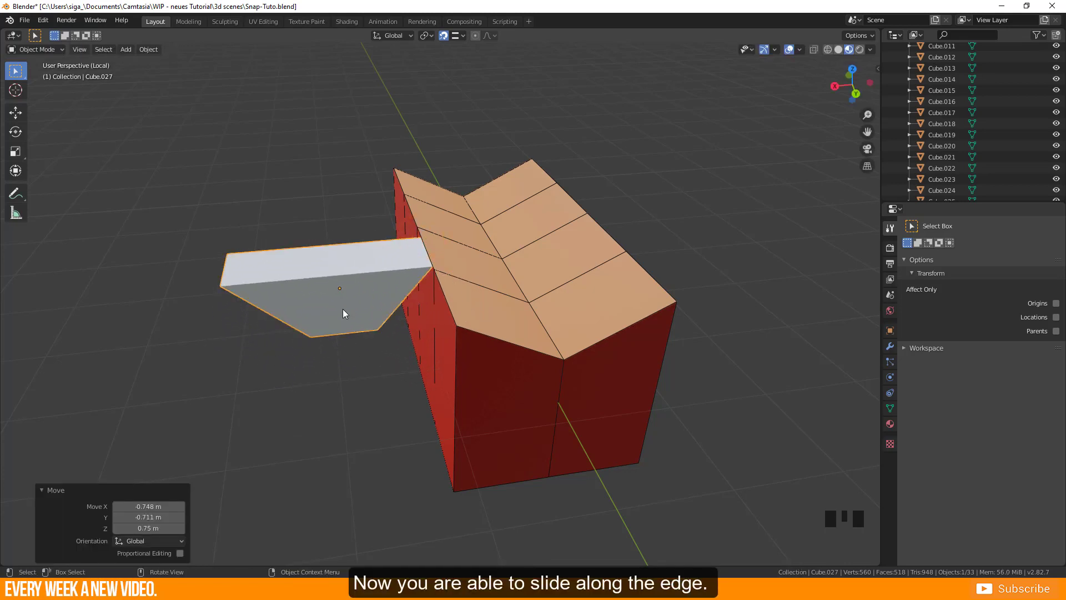
pyautogui.hotkey('ctrl', 'z')
# - In Edit Mode, select the two upper end vertices of the white block and try snapping them to the house's near roof edge
pyautogui.moveTo(321, 383); pyautogui.dragTo(351, 379, button='middle')
pyautogui.press('Tab')
pyautogui.click(377, 378)
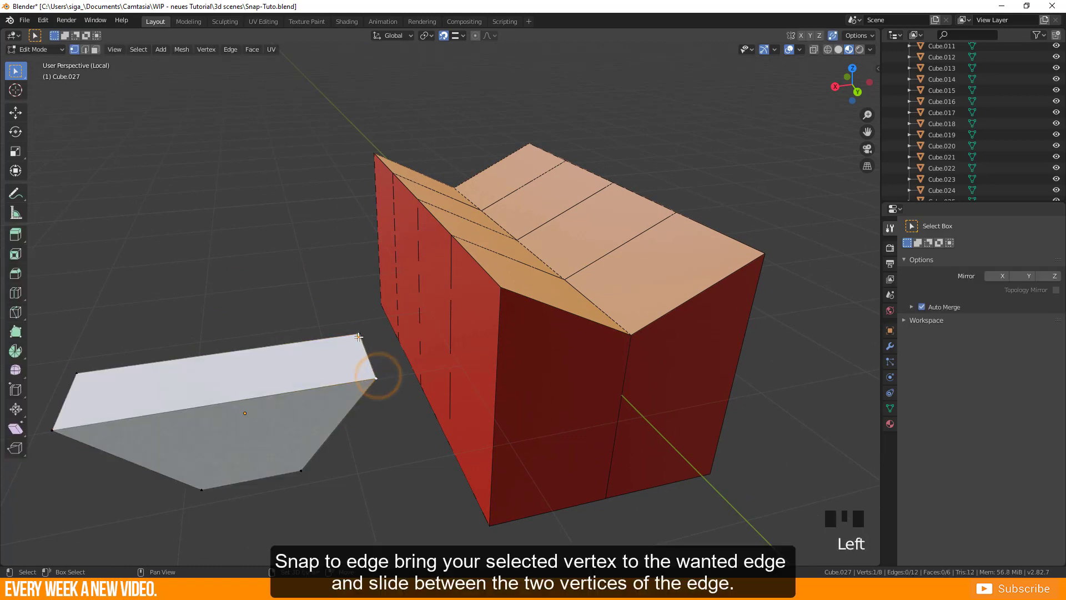
pyautogui.press('g')
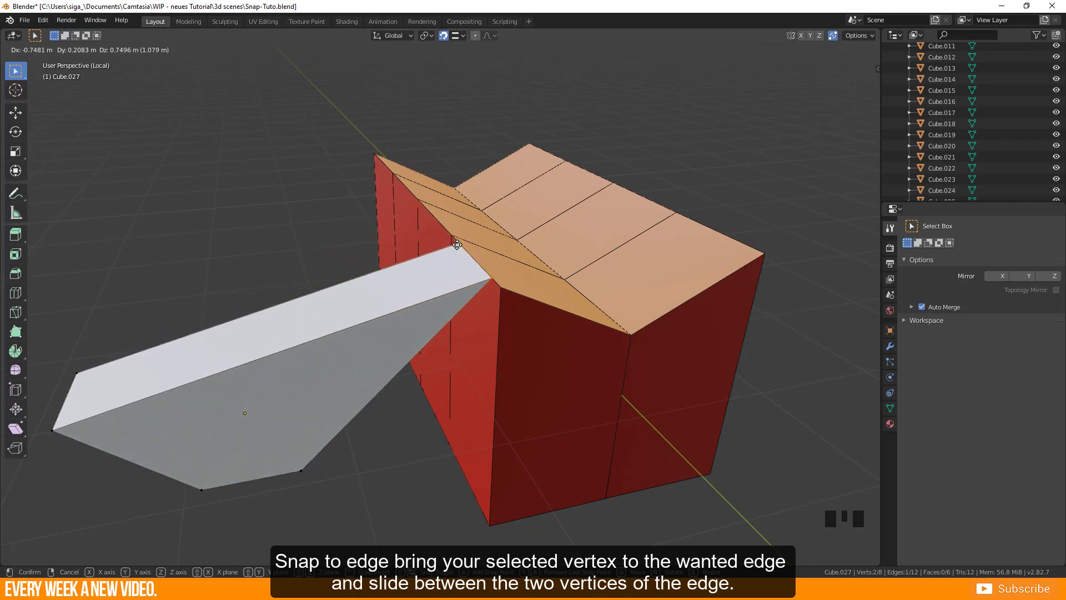
pyautogui.click(444, 267)
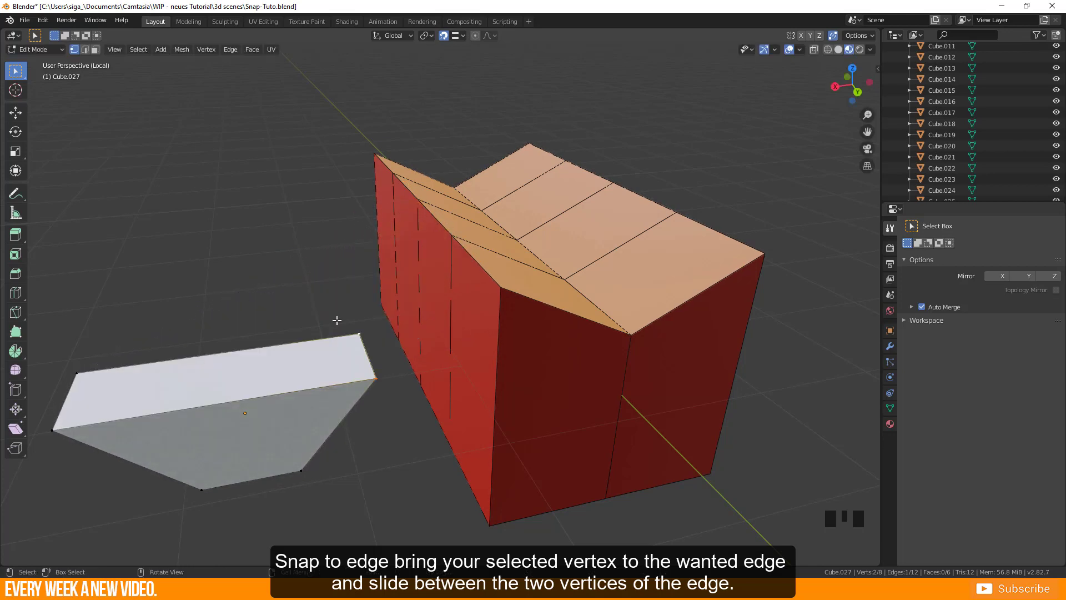
# - Select a single upper end vertex of the white block and snap it to the house's near roof corner
pyautogui.scroll(4, 433, 356)
pyautogui.keyDown('shift'); pyautogui.moveTo(422, 389); pyautogui.dragTo(578, 352, button='middle'); pyautogui.keyUp('shift')
pyautogui.click(381, 440)
pyautogui.press('g')
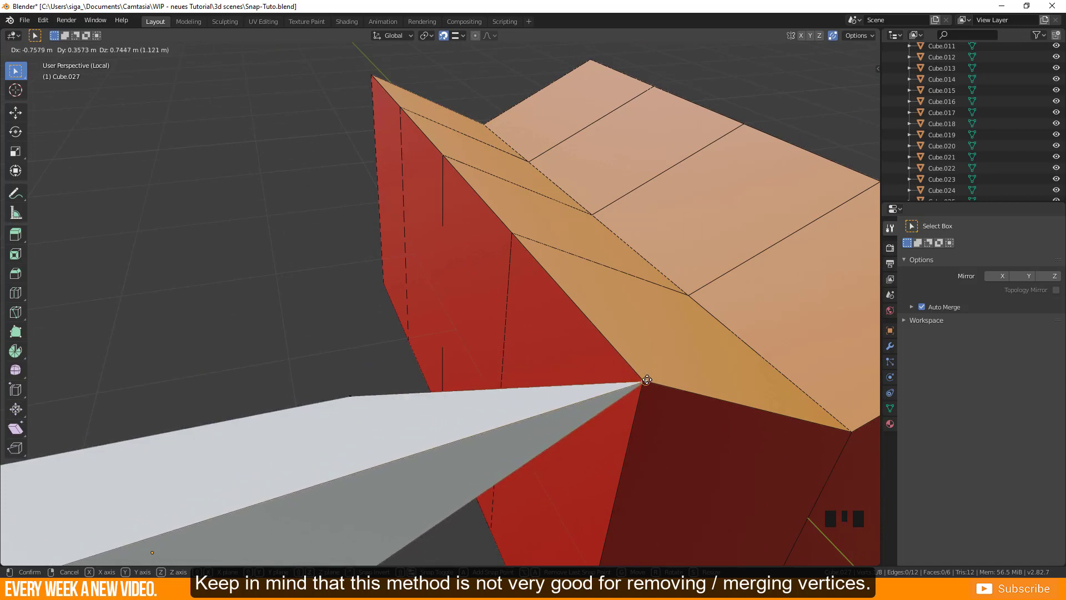
pyautogui.click(642, 383)
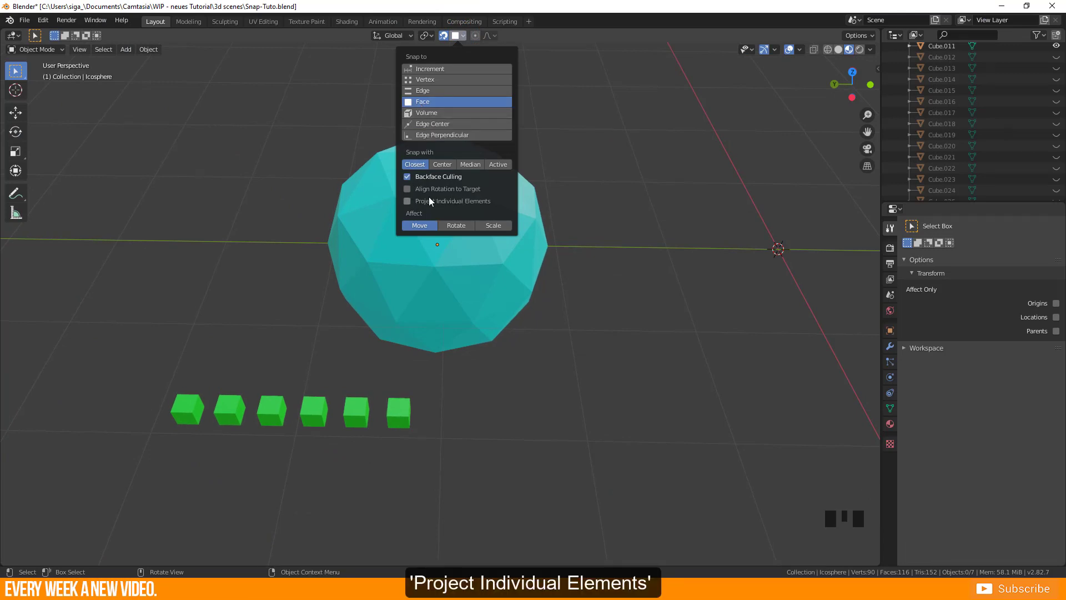
# - Try moving a single green cube onto the icosphere with face snapping, without Project Individual Elements
pyautogui.click(405, 420)
pyautogui.press('g')
pyautogui.rightClick(474, 279)
# - Select all six green cubes and try moving them onto the icosphere without Project Individual Elements
pyautogui.moveTo(148, 464); pyautogui.dragTo(433, 383)
pyautogui.press('g')
pyautogui.rightClick(448, 261)
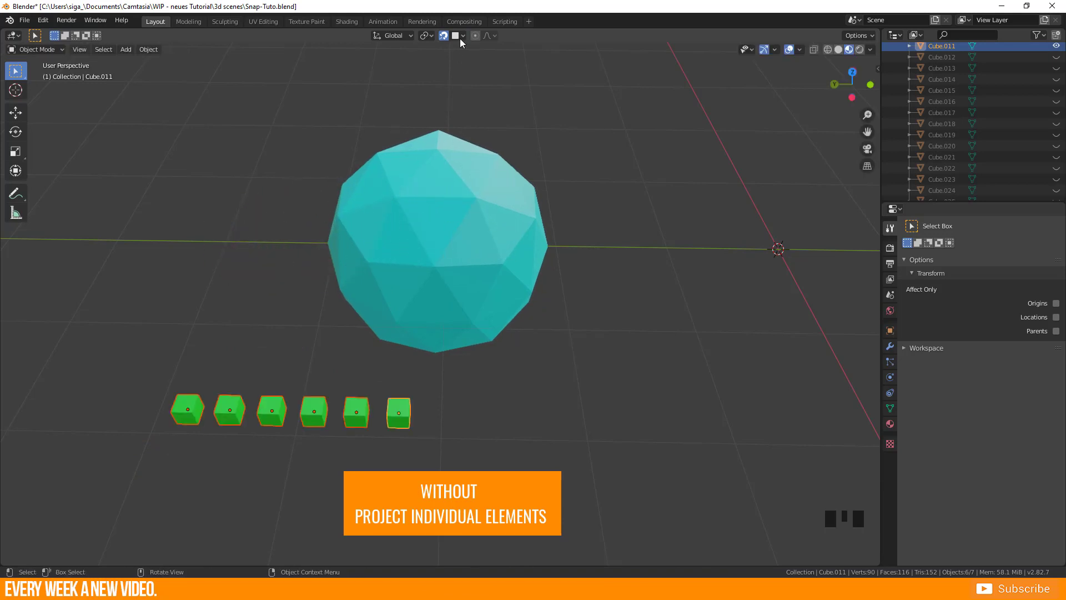
# - Enable Project Individual Elements and move the six green cubes onto the icosphere so they lie across its curved surface
pyautogui.click(463, 35)
pyautogui.click(422, 201)
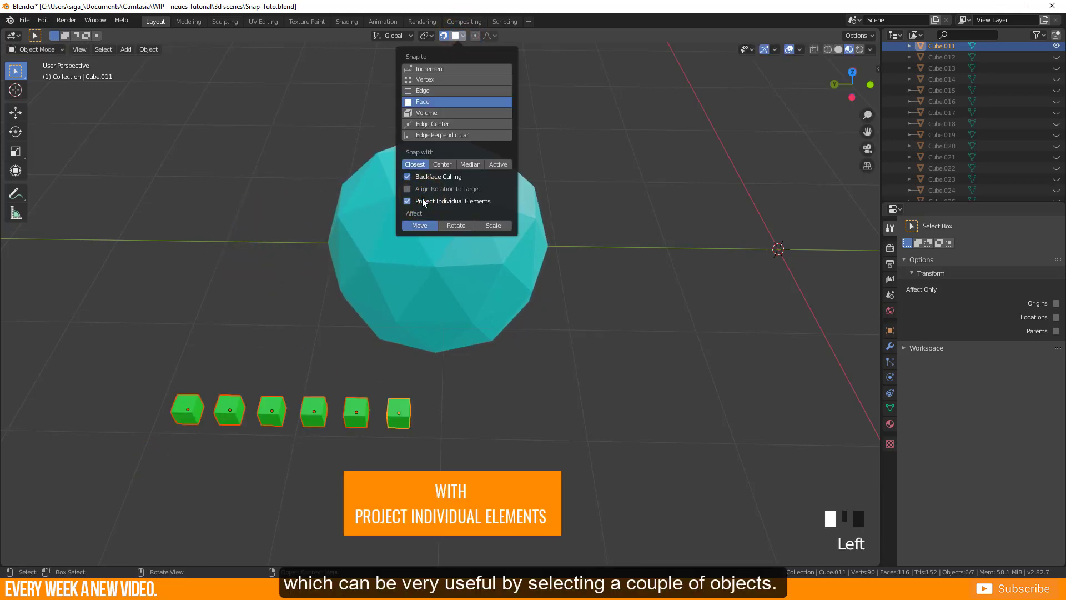
pyautogui.moveTo(448, 434); pyautogui.dragTo(395, 416)
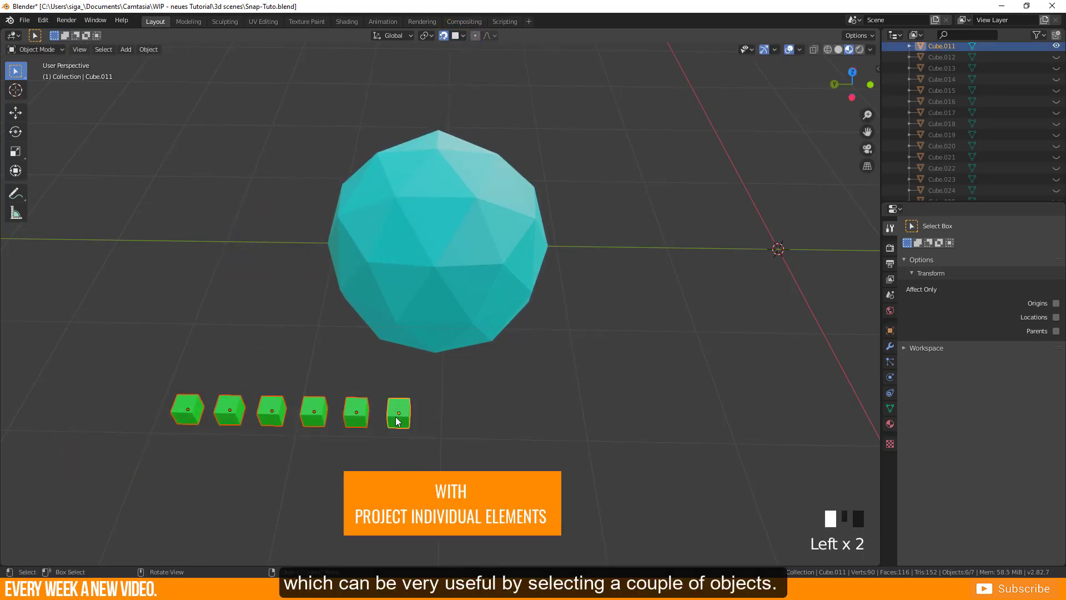
pyautogui.press('g')
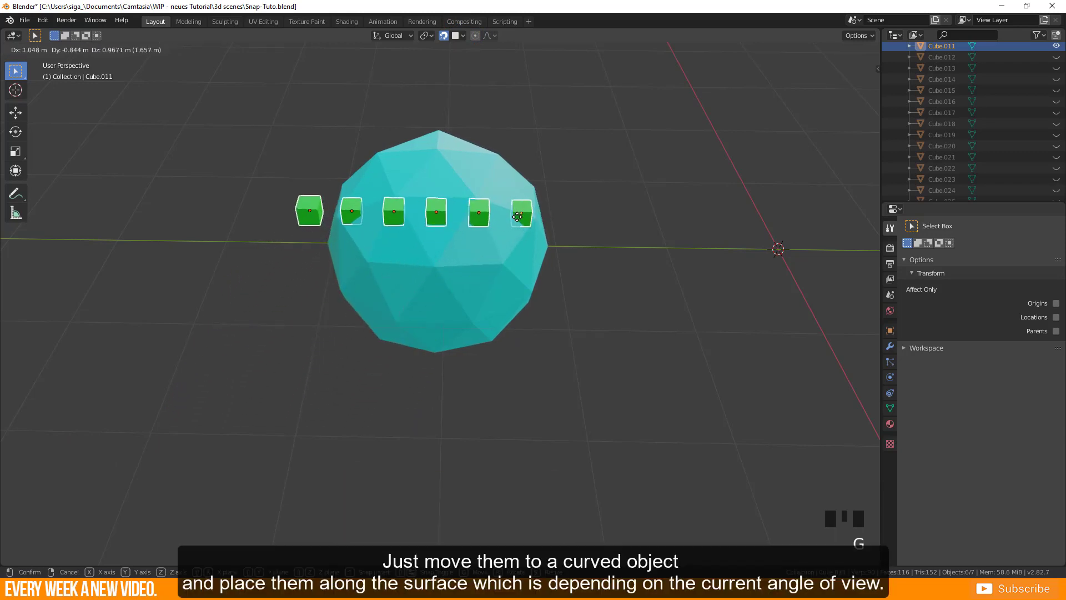
pyautogui.click(538, 245)
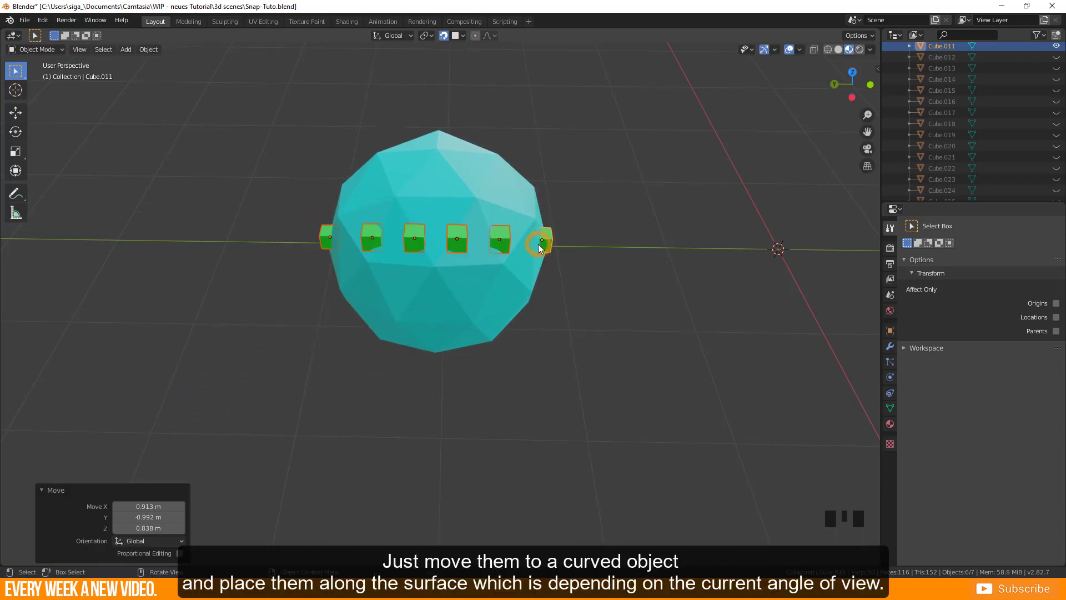
pyautogui.moveTo(536, 248); pyautogui.dragTo(396, 383, button='middle')
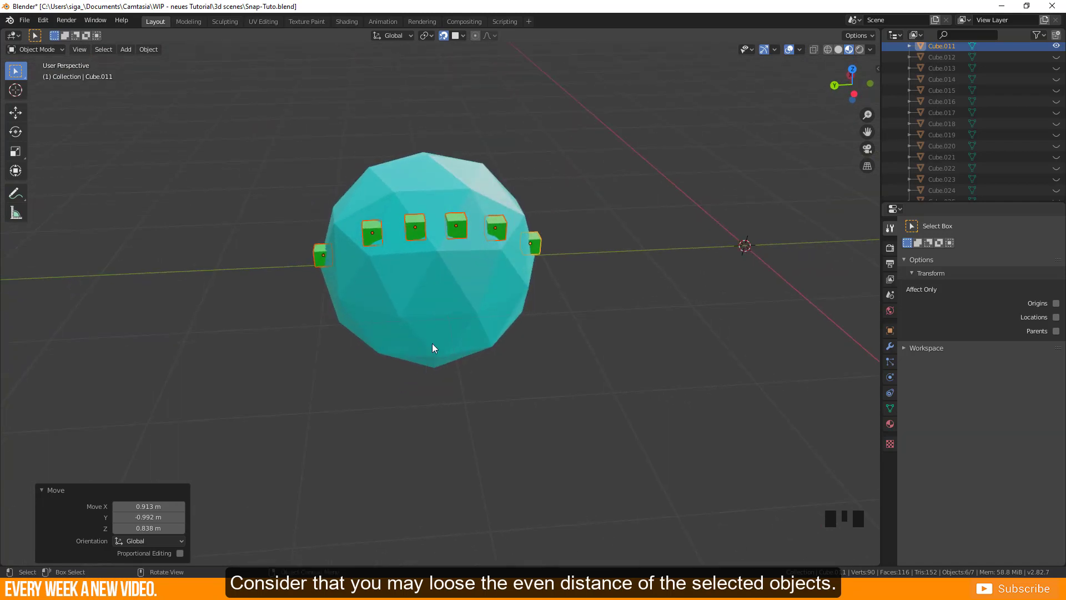
# - Select the white plane, enter Edit Mode and snap its far corner vertex nearest the icosphere onto the icosphere's surface
pyautogui.scroll(-2, 401, 301)
pyautogui.click(661, 396)
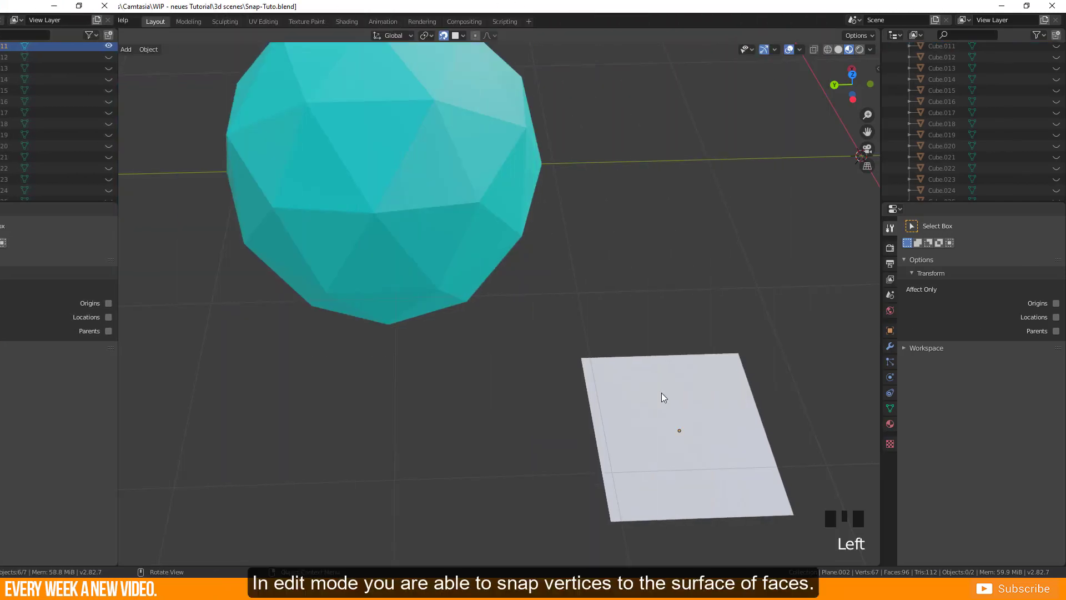
pyautogui.click(662, 396)
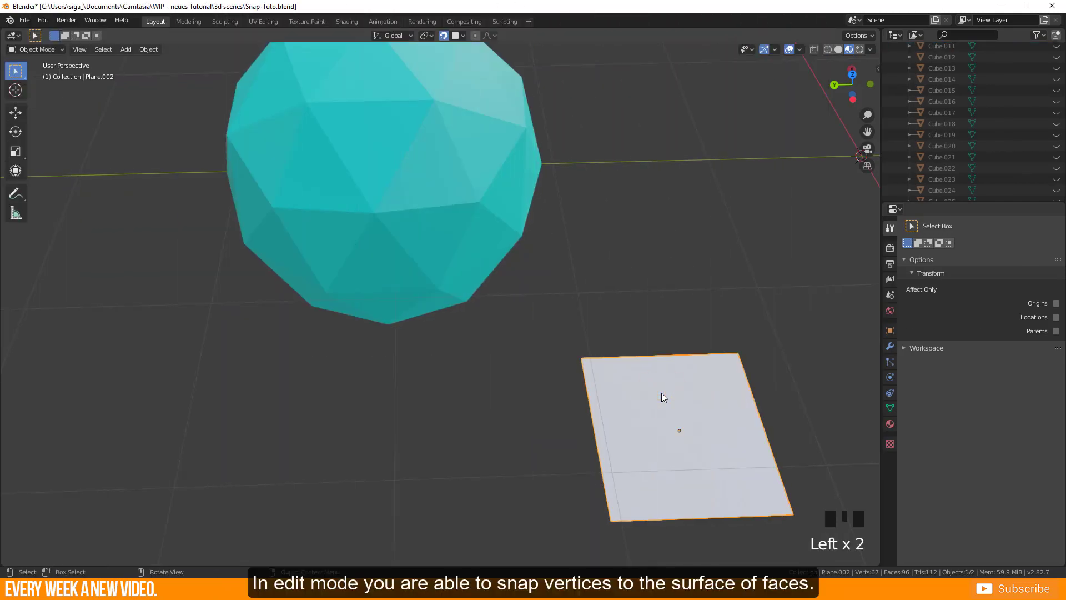
pyautogui.press('Tab')
pyautogui.click(562, 406)
pyautogui.press('g')
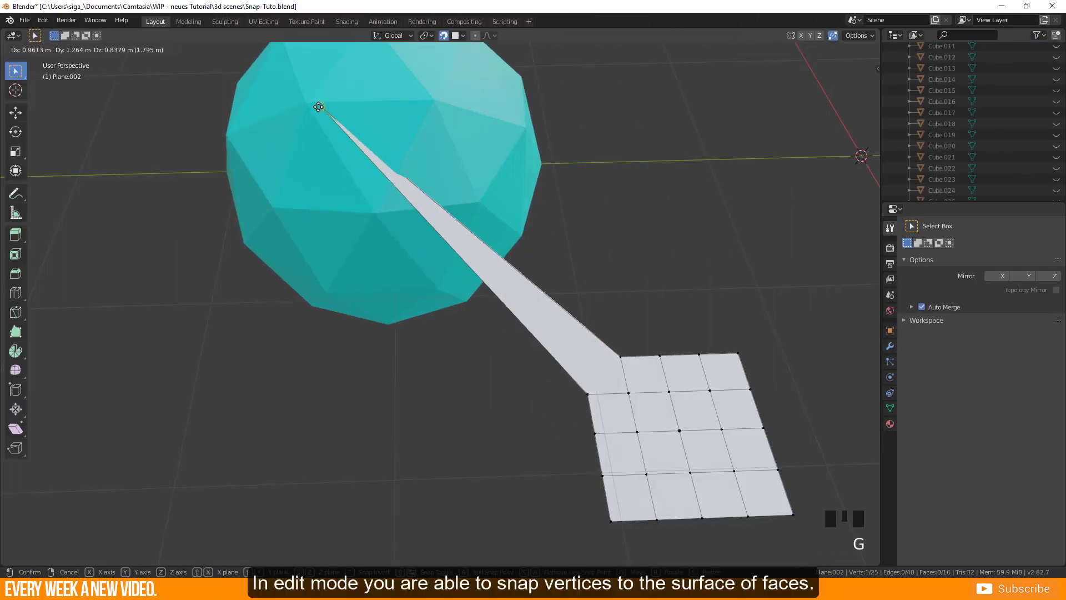
# - Snap the other four vertices of the plane's far row onto the icosphere's surface, spaced side by side
pyautogui.click(620, 356)
pyautogui.press('g')
pyautogui.click(372, 104)
pyautogui.click(659, 355)
pyautogui.press('g')
pyautogui.click(433, 100)
pyautogui.click(698, 353)
pyautogui.press('g')
pyautogui.click(488, 116)
pyautogui.click(737, 352)
pyautogui.press('g')
pyautogui.click(526, 127)
# - Snap the five vertices of the plane's second row onto the icosphere's surface just below the first row
pyautogui.click(587, 394)
pyautogui.press('g')
pyautogui.click(629, 392)
pyautogui.press('g')
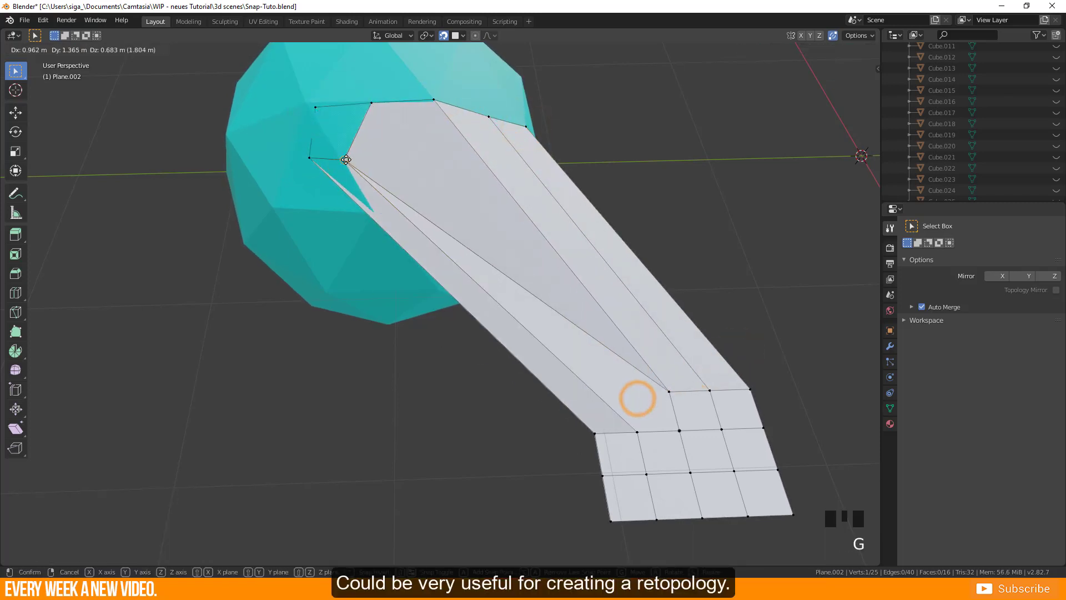
pyautogui.click(371, 161)
pyautogui.click(669, 391)
pyautogui.press('g')
pyautogui.click(437, 170)
pyautogui.click(710, 390)
pyautogui.press('g')
pyautogui.click(491, 178)
pyautogui.click(749, 388)
pyautogui.click(528, 179)
# - Snap the first two vertices of the plane's third row onto the icosphere's surface below the second row
pyautogui.click(594, 433)
pyautogui.press('g')
pyautogui.click(304, 214)
pyautogui.click(637, 431)
pyautogui.press('g')
pyautogui.click(381, 226)
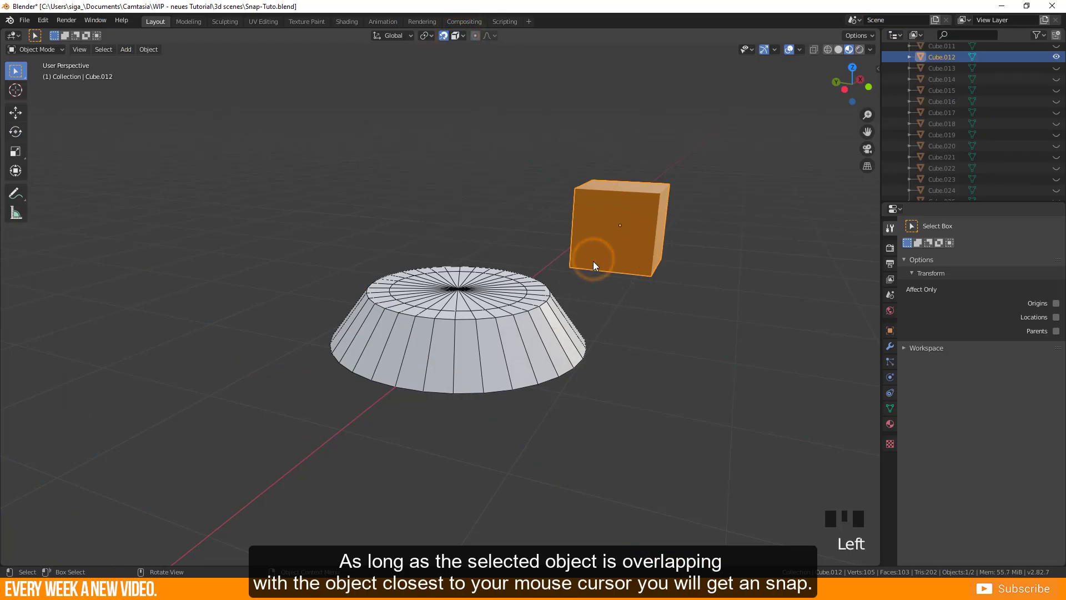
# - Move the orange cube down beside the truncated cone with volume snapping and show the snapping options, including Snap Peel Object
pyautogui.press('g')
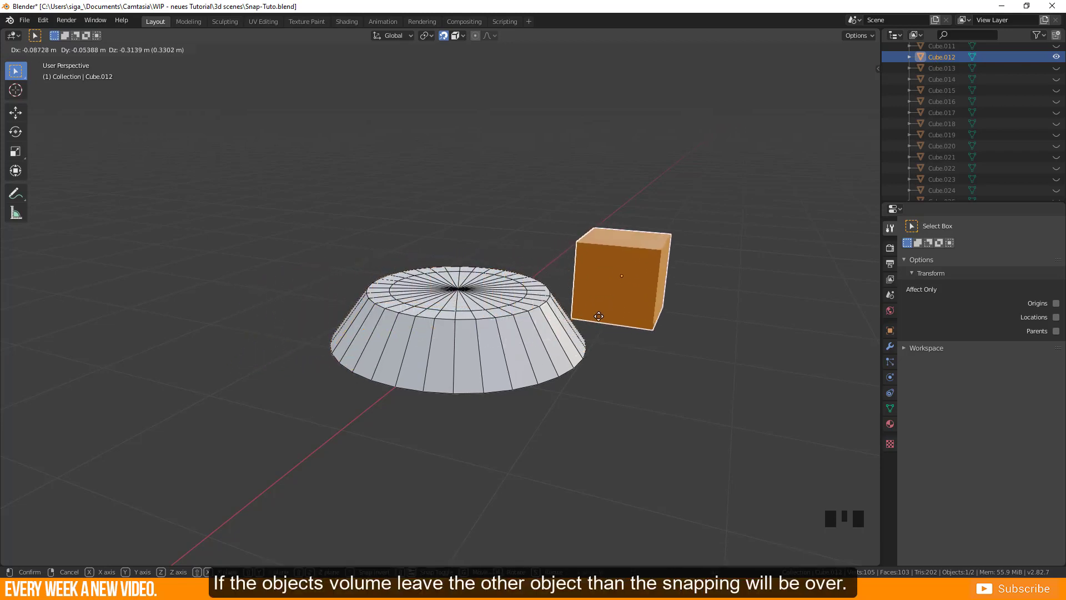
pyautogui.click(640, 314)
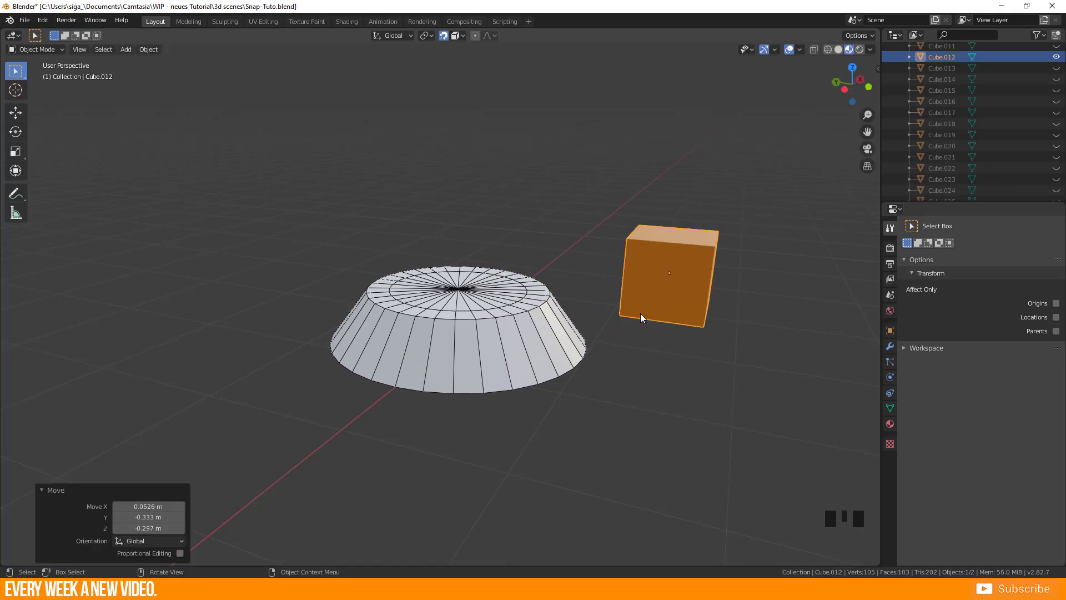
pyautogui.click(464, 35)
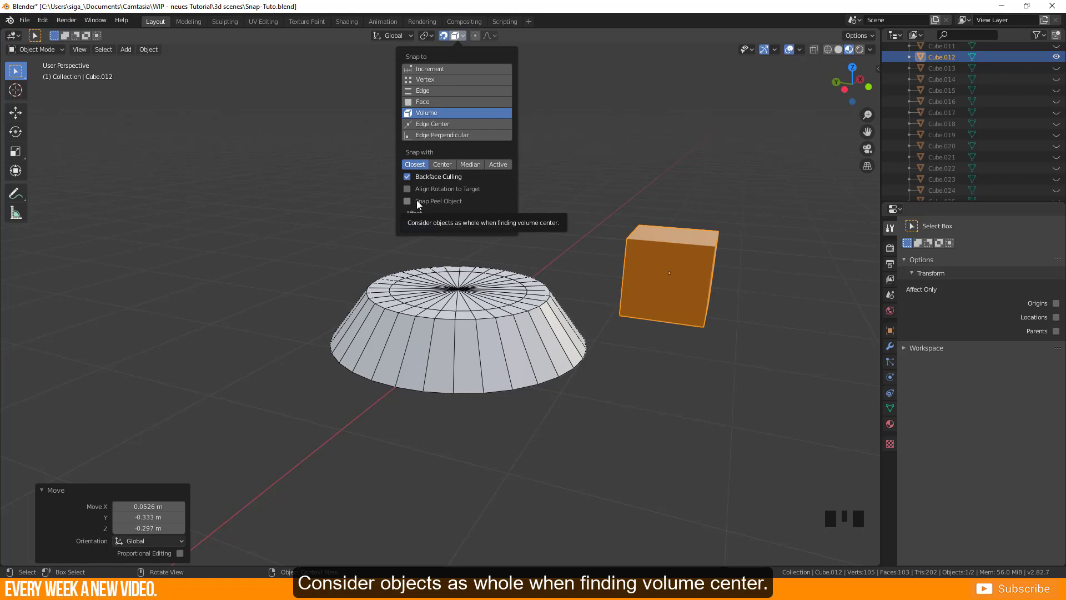
# - Move the orange cube to the opposite side of the truncated cone and pick one of its lower corner vertices in Edit Mode
pyautogui.press('g')
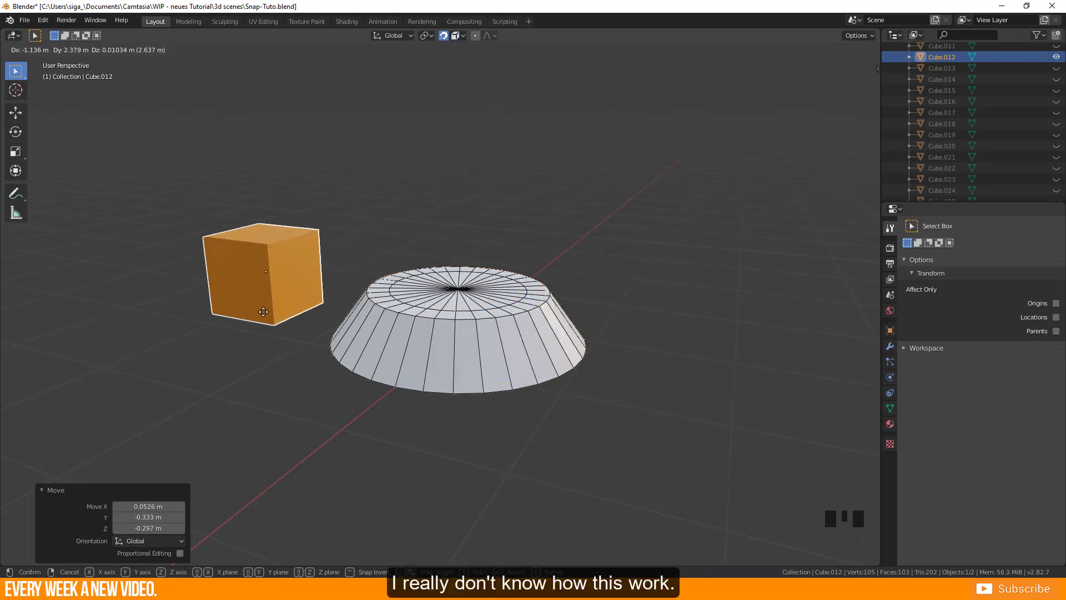
pyautogui.click(243, 329)
pyautogui.press('Tab')
pyautogui.click(300, 321)
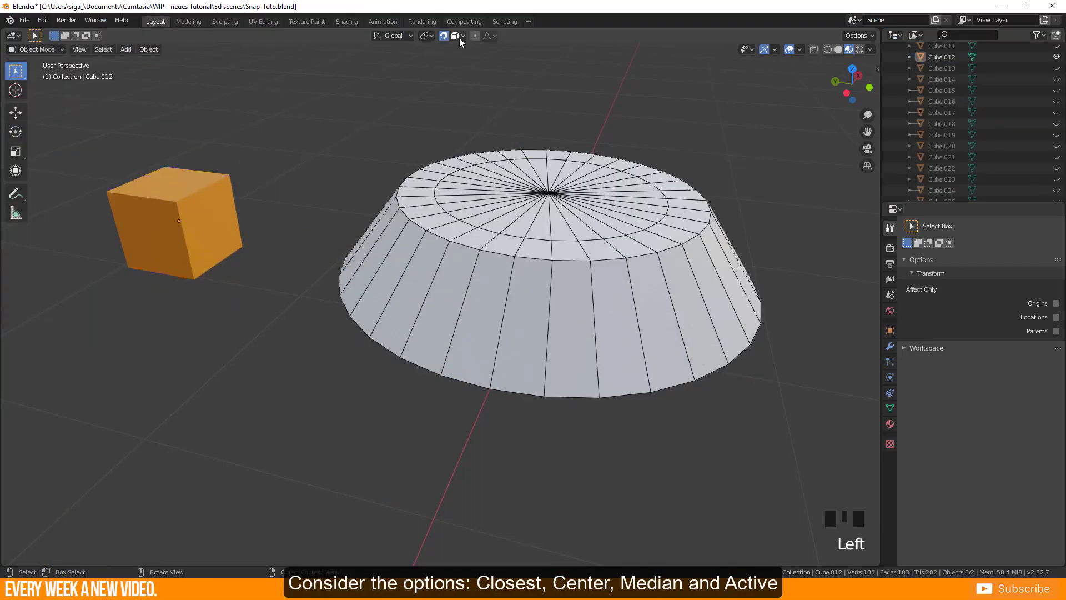
# - Set snapping to Edge Center and try snapping the orange cube to the middle of an edge on the cone's side
pyautogui.click(459, 36)
pyautogui.click(436, 126)
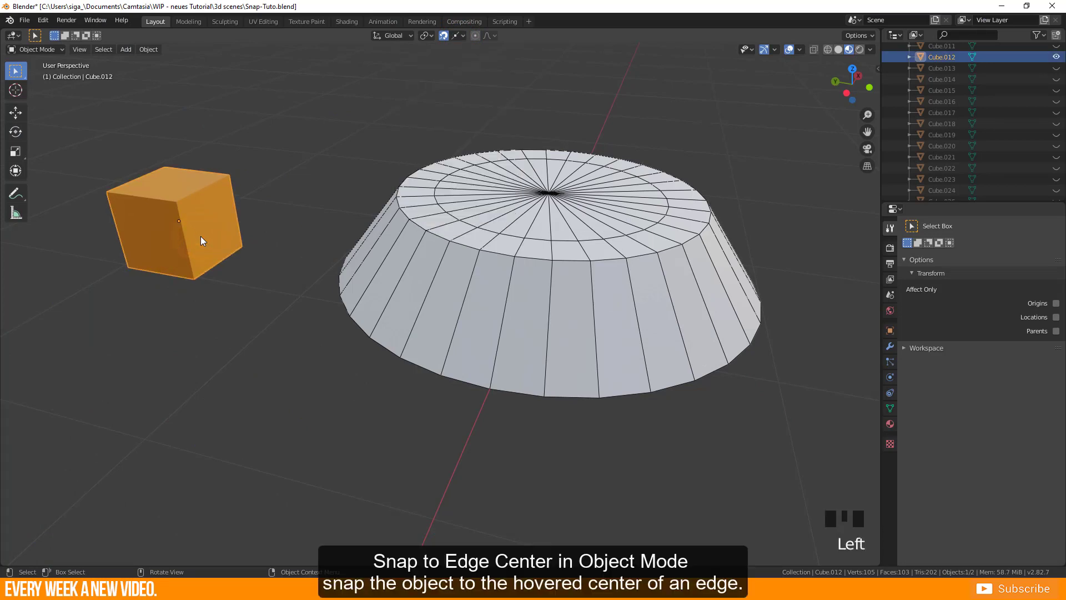
pyautogui.press('g')
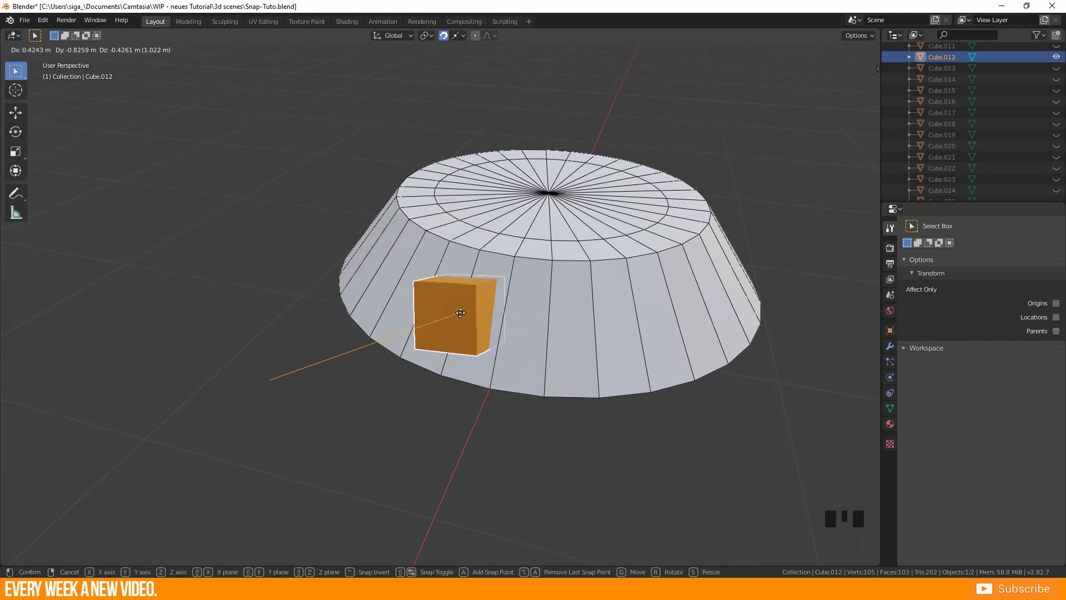
pyautogui.press('Escape')
pyautogui.moveTo(487, 311); pyautogui.dragTo(428, 340, button='middle')
pyautogui.press('Tab')
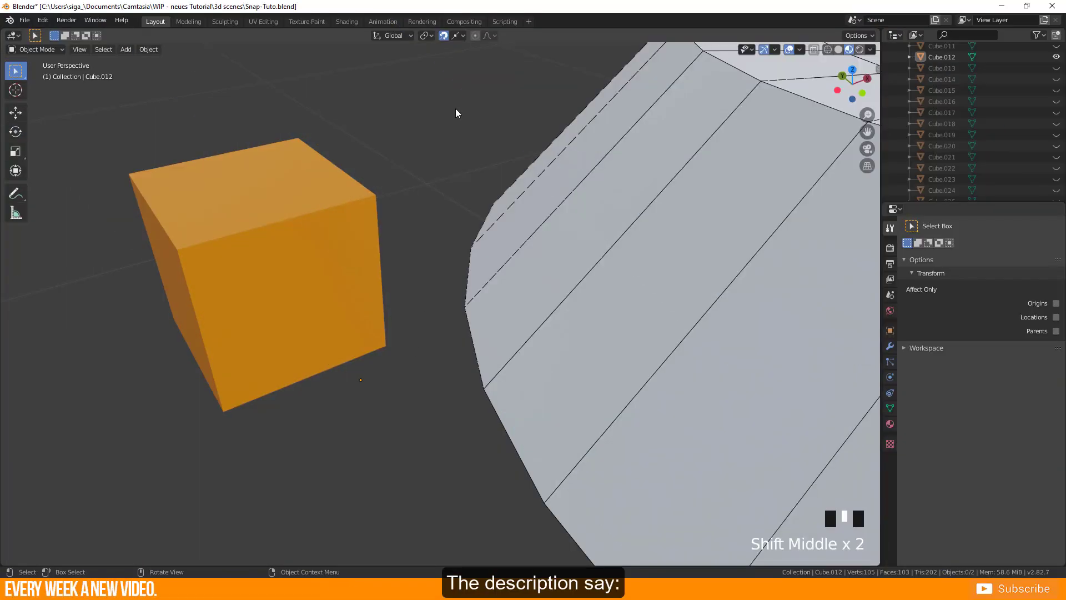
# - Switch snapping to Edge Perpendicular and try moving the orange cube toward the rim of the truncated cone
pyautogui.click(462, 36)
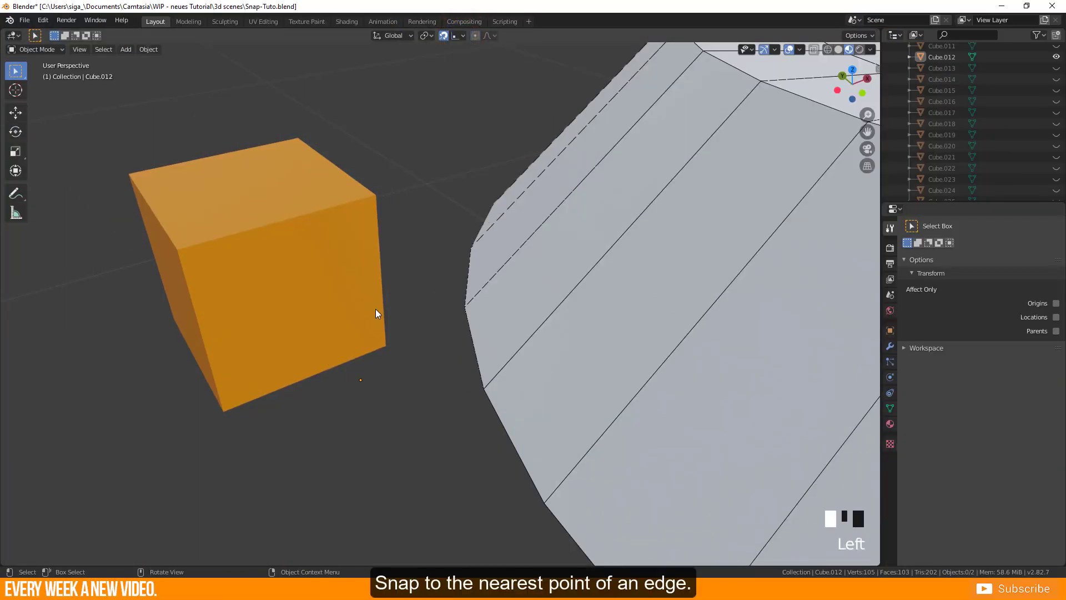
pyautogui.click(371, 345)
pyautogui.press('g')
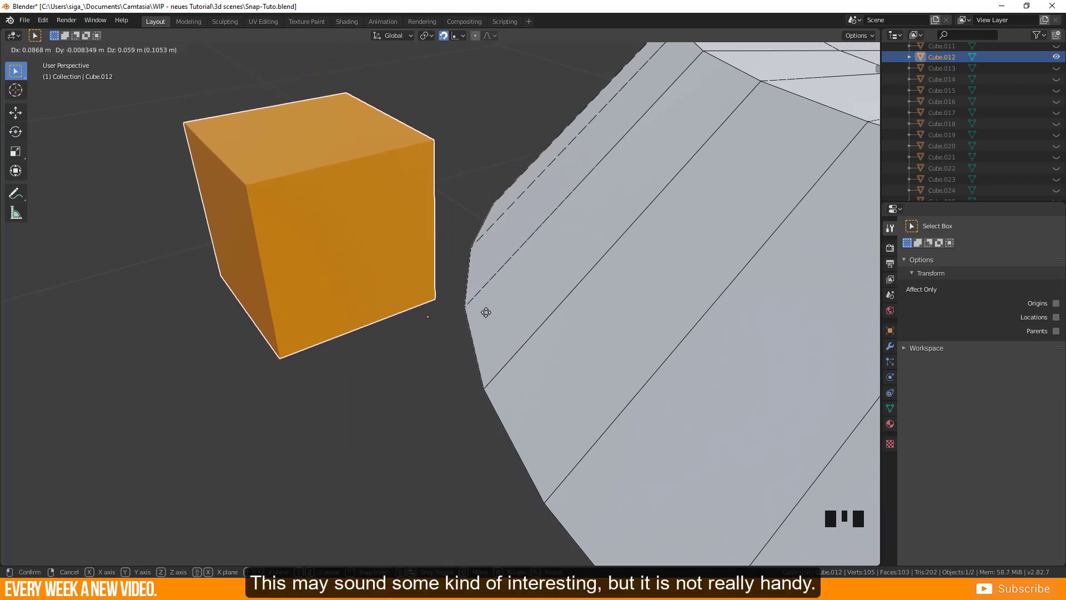
pyautogui.click(424, 337)
# - Try snapping the orange cube's lower corner perpendicular to the cone's bottom rim edge, and undo the move
pyautogui.press('g')
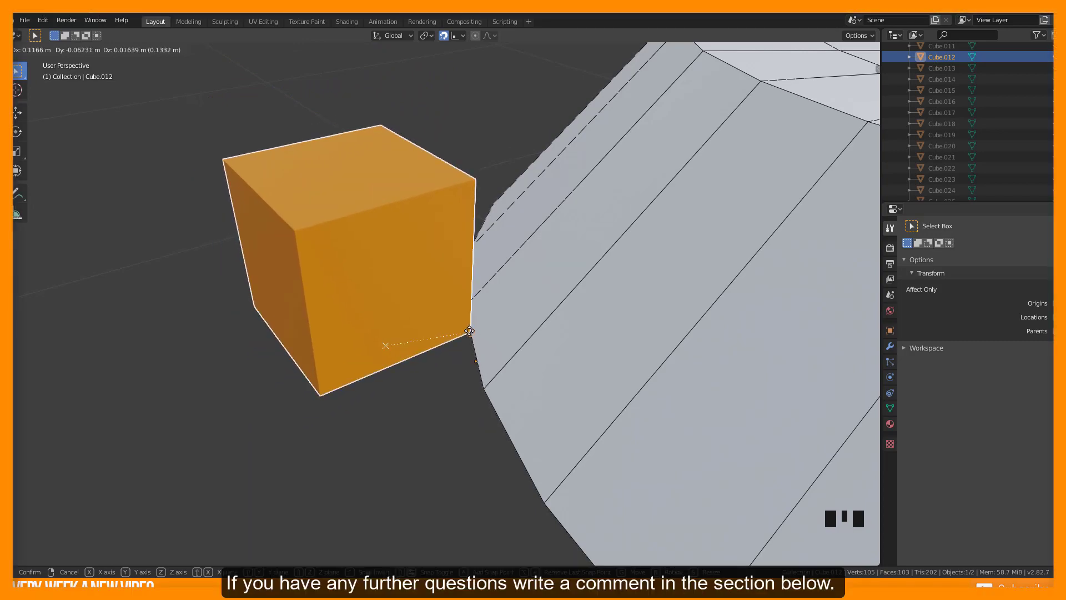
pyautogui.click(470, 331)
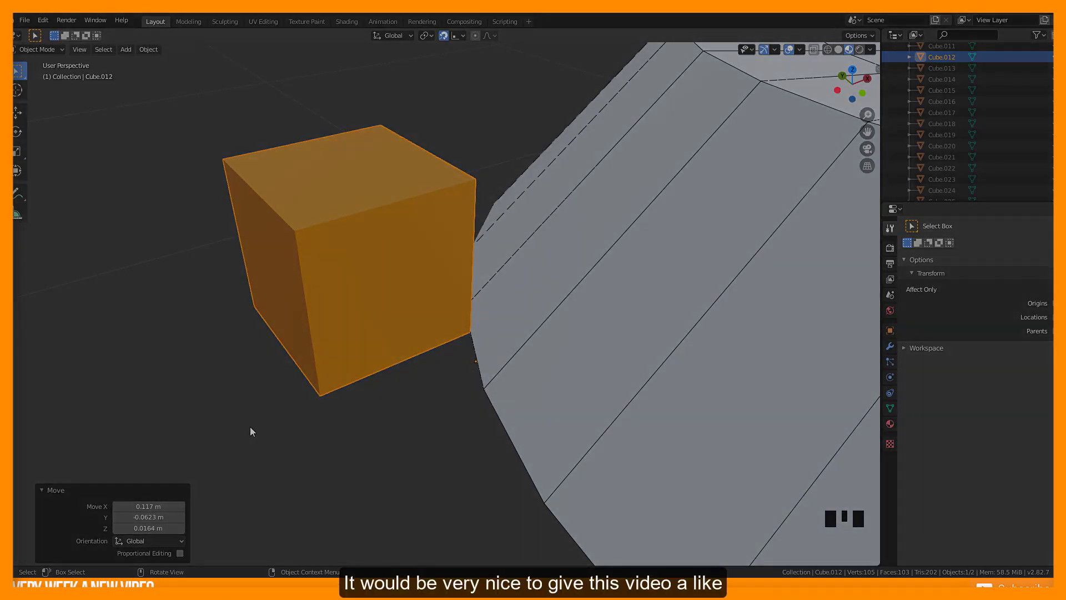
pyautogui.press('Escape')
pyautogui.hotkey('ctrl', 'z')
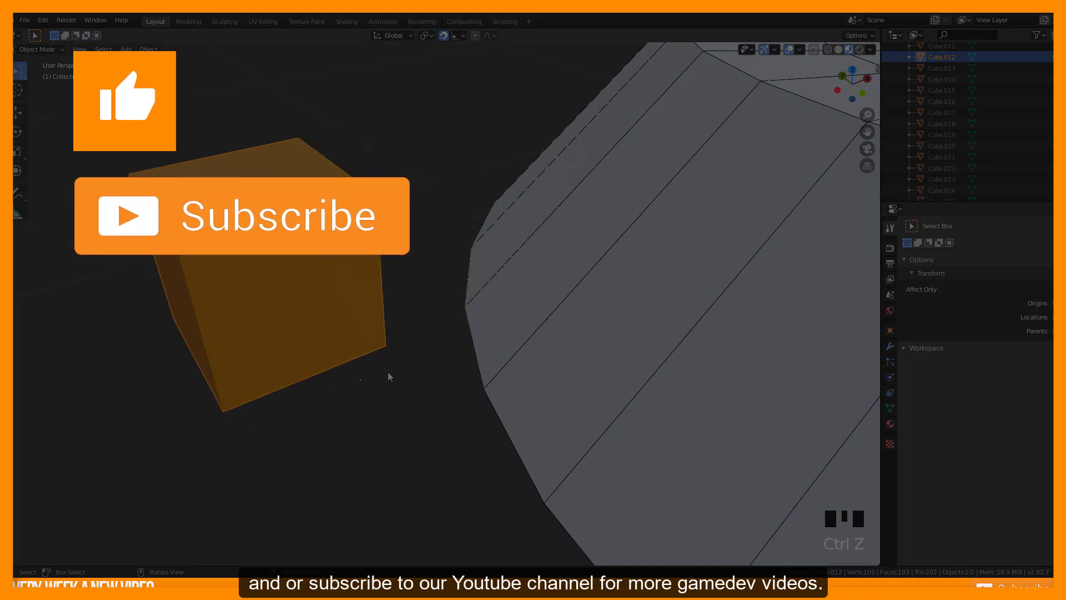